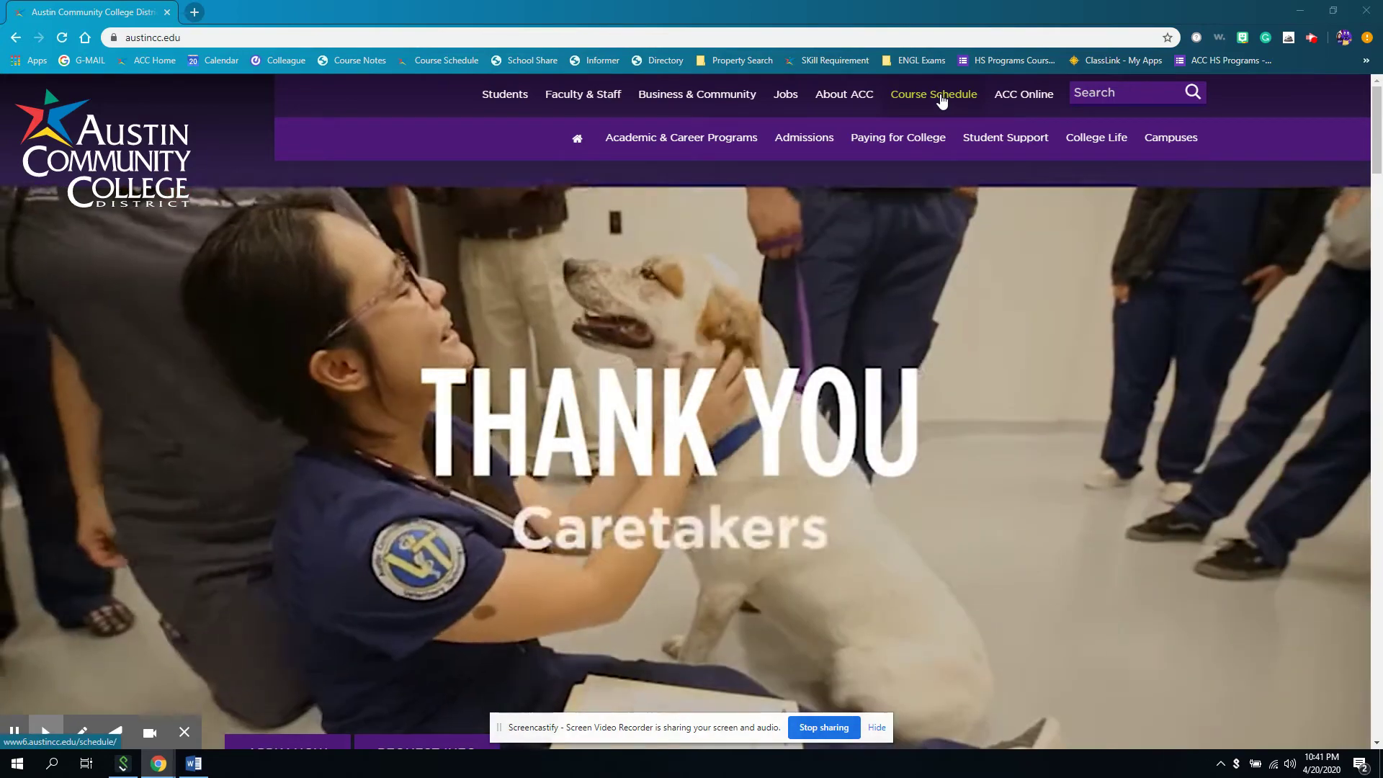
Step: Go to the ACC Course Schedule page from the homepage's top navigation link
left_click(940, 98)
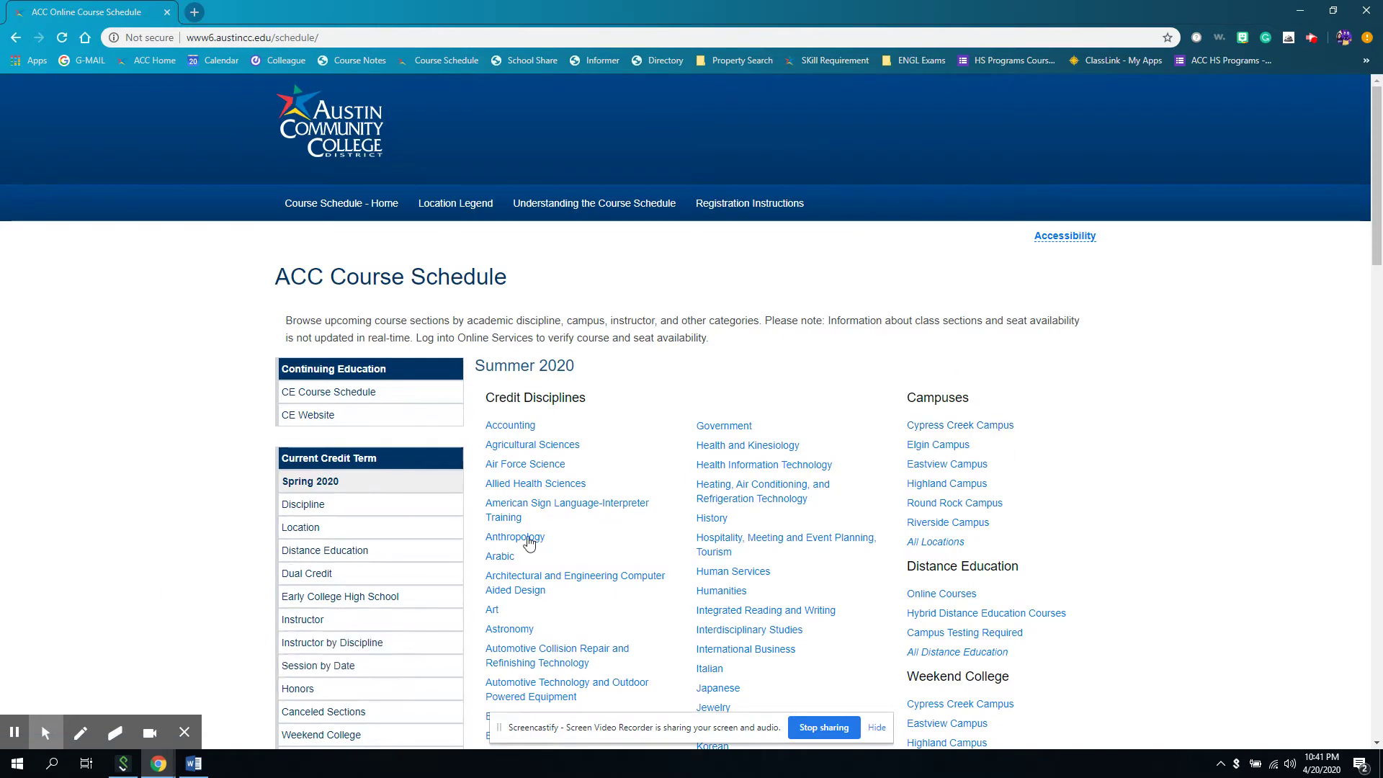
Step: Scroll the Summer 2020 Credit Disciplines list and choose History
scroll(298, 368, "down", 3)
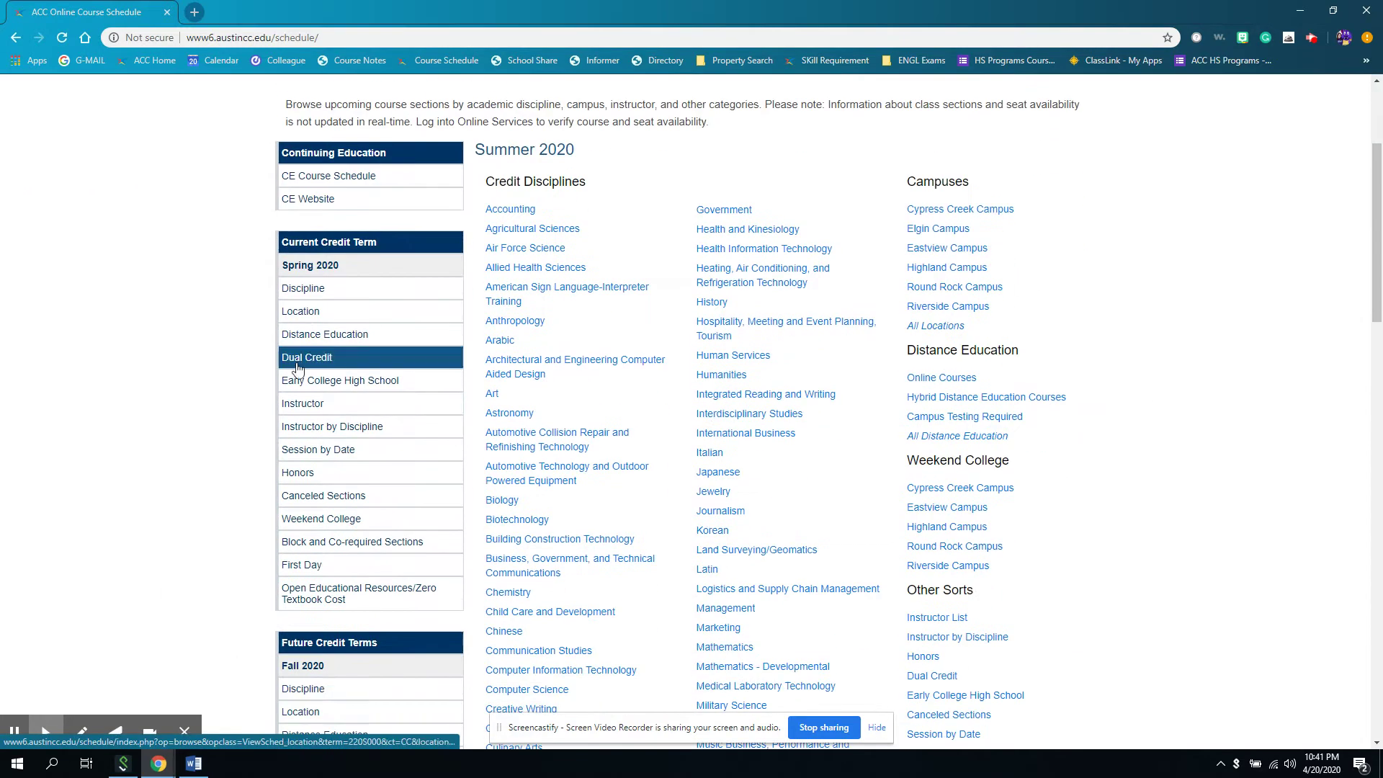
scroll(432, 502, "down", 5)
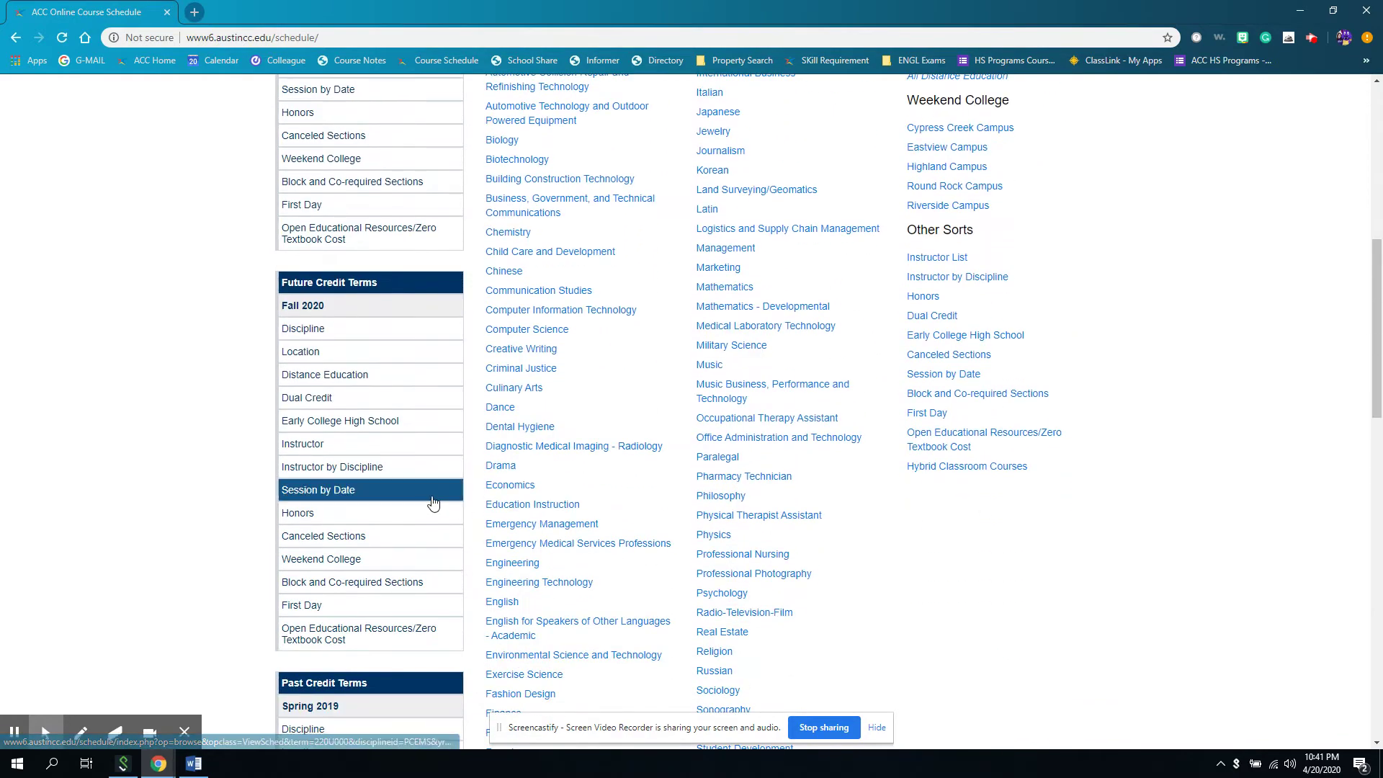
scroll(433, 502, "down", 4)
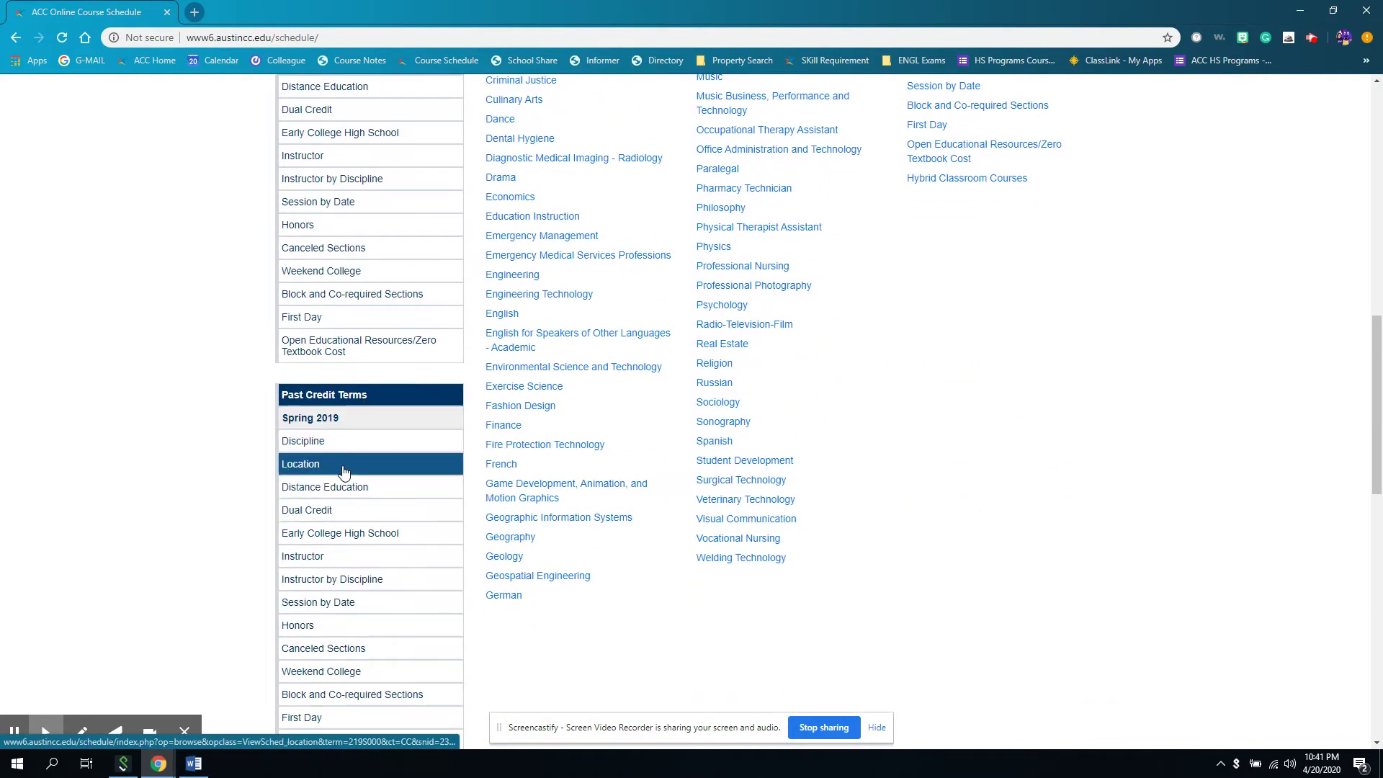
scroll(344, 471, "up", 4)
scroll(338, 470, "up", 1)
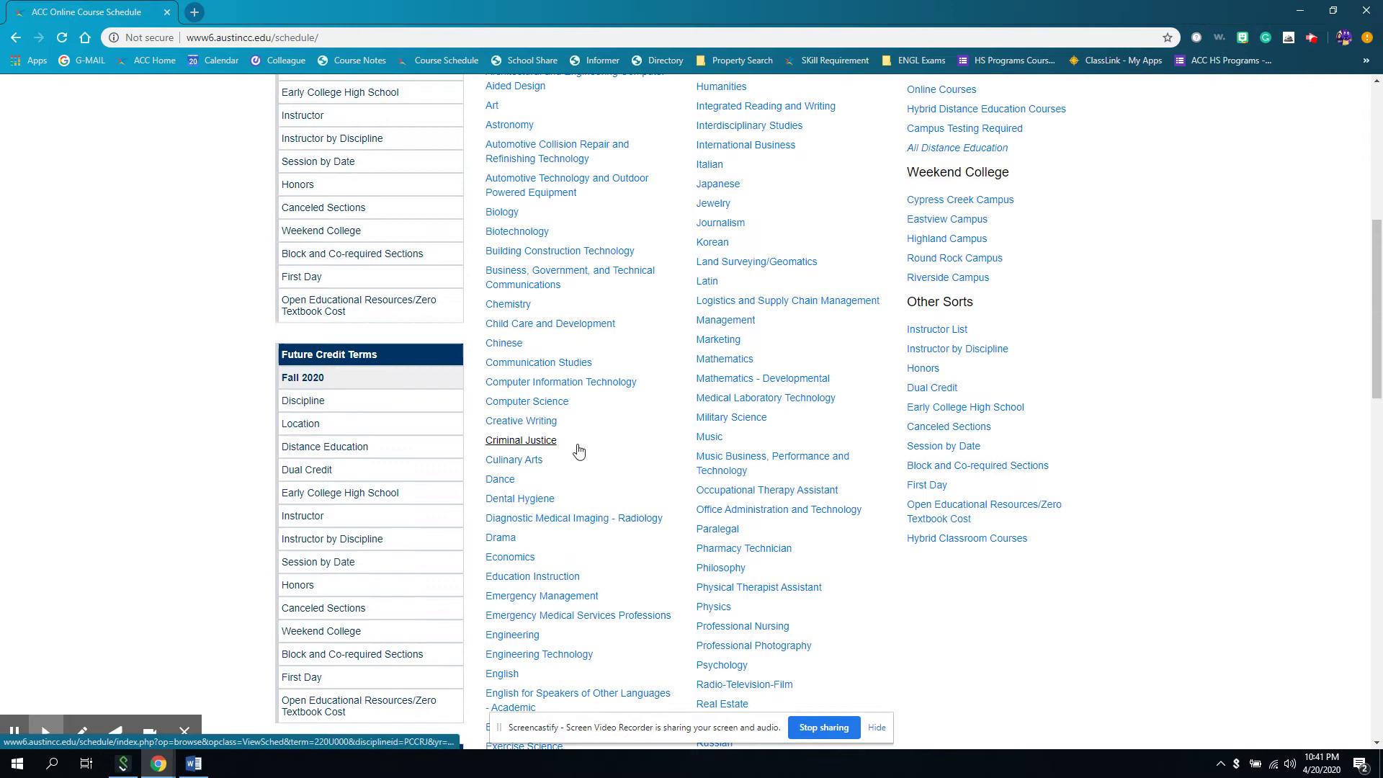
scroll(578, 452, "up", 4)
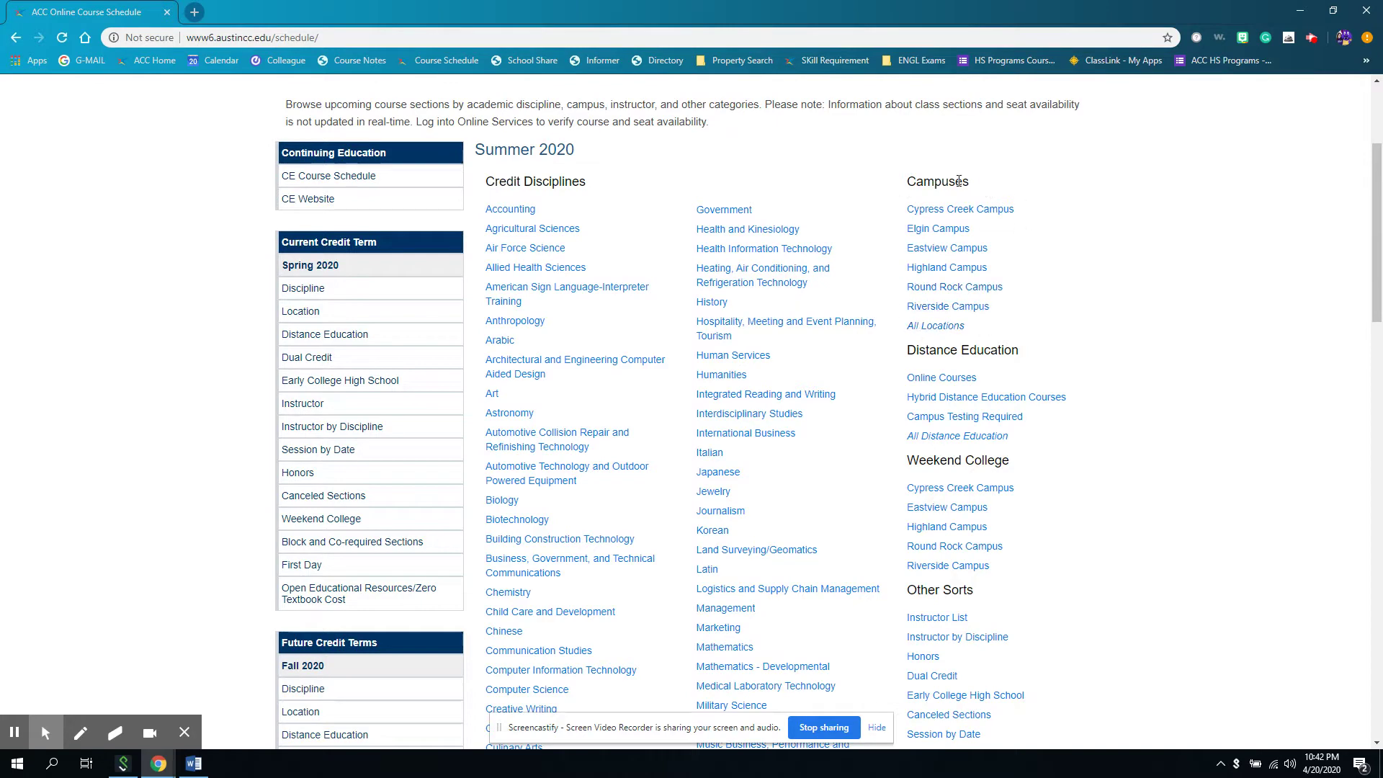
scroll(1092, 331, "down", 4)
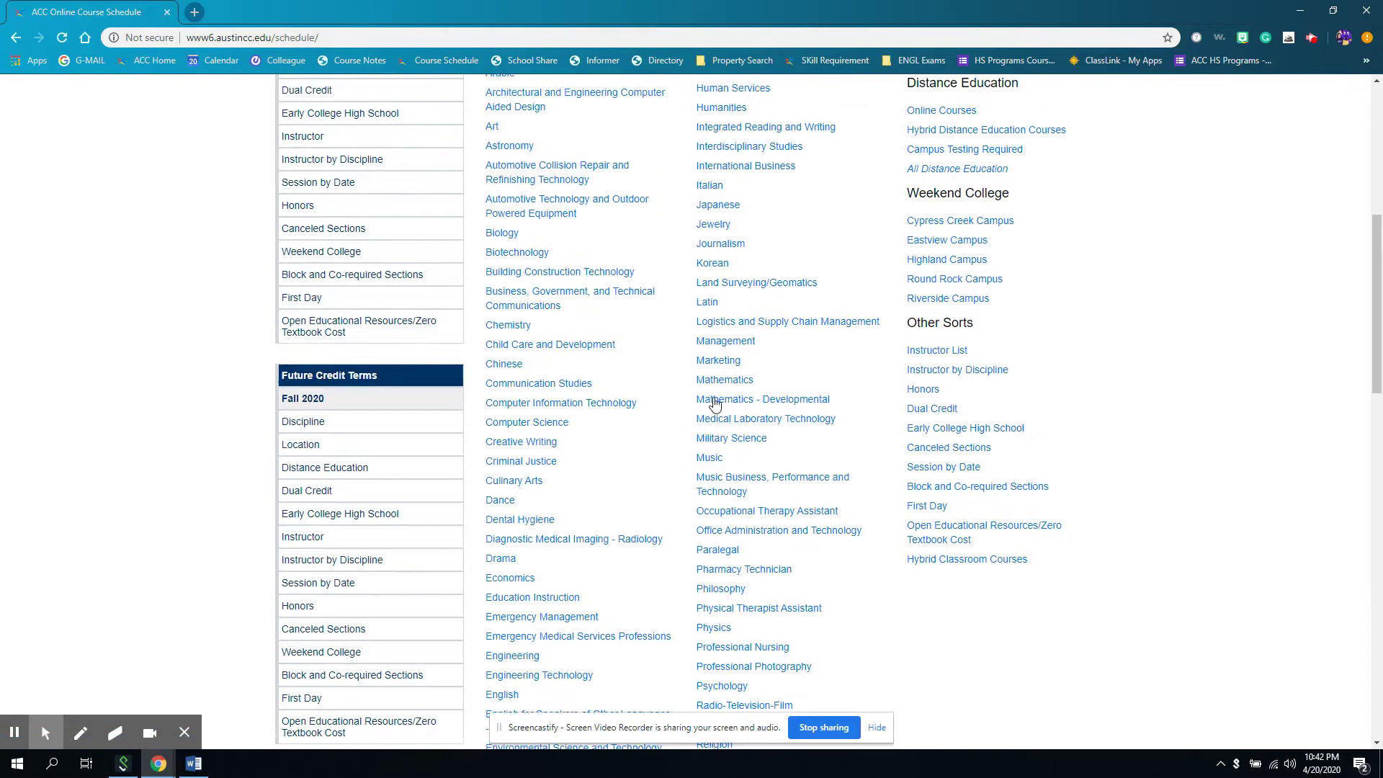
scroll(713, 398, "up", 5)
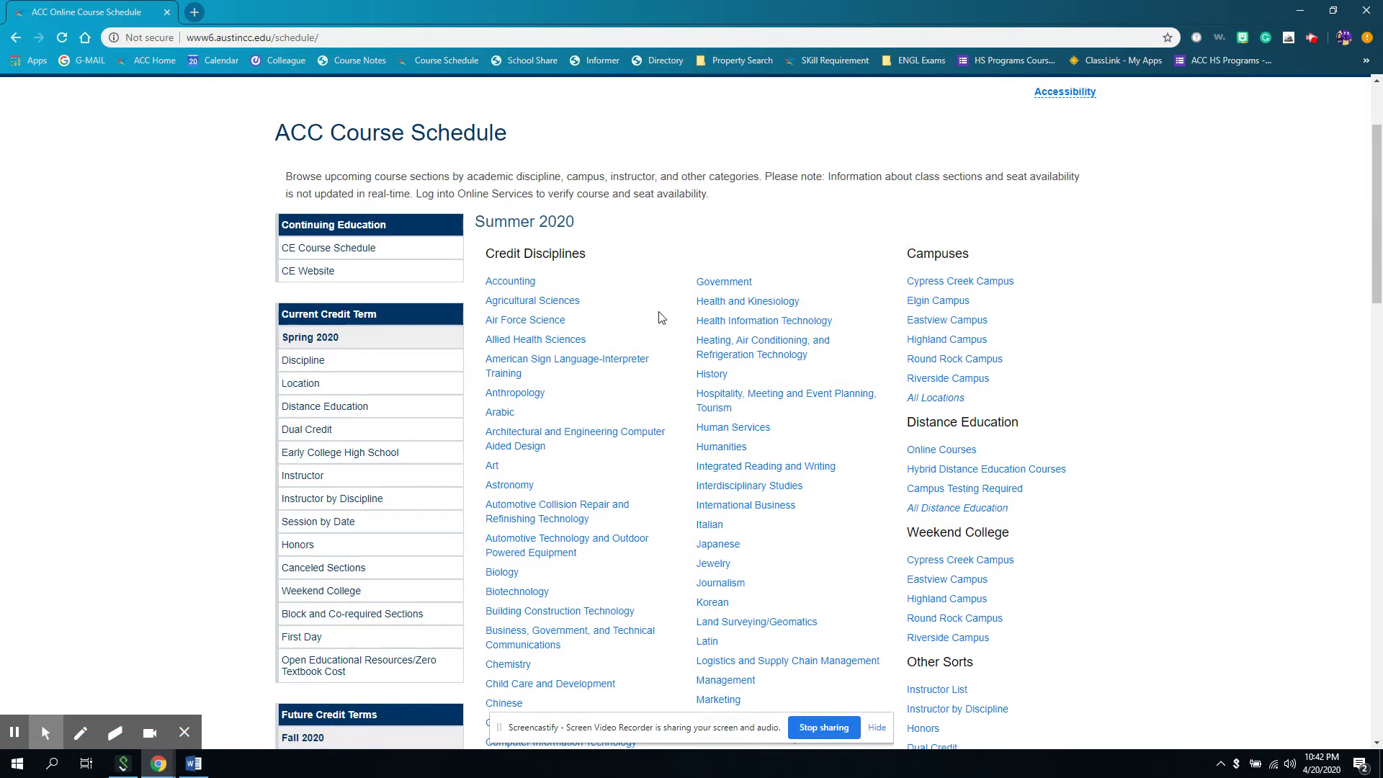
left_click(715, 376)
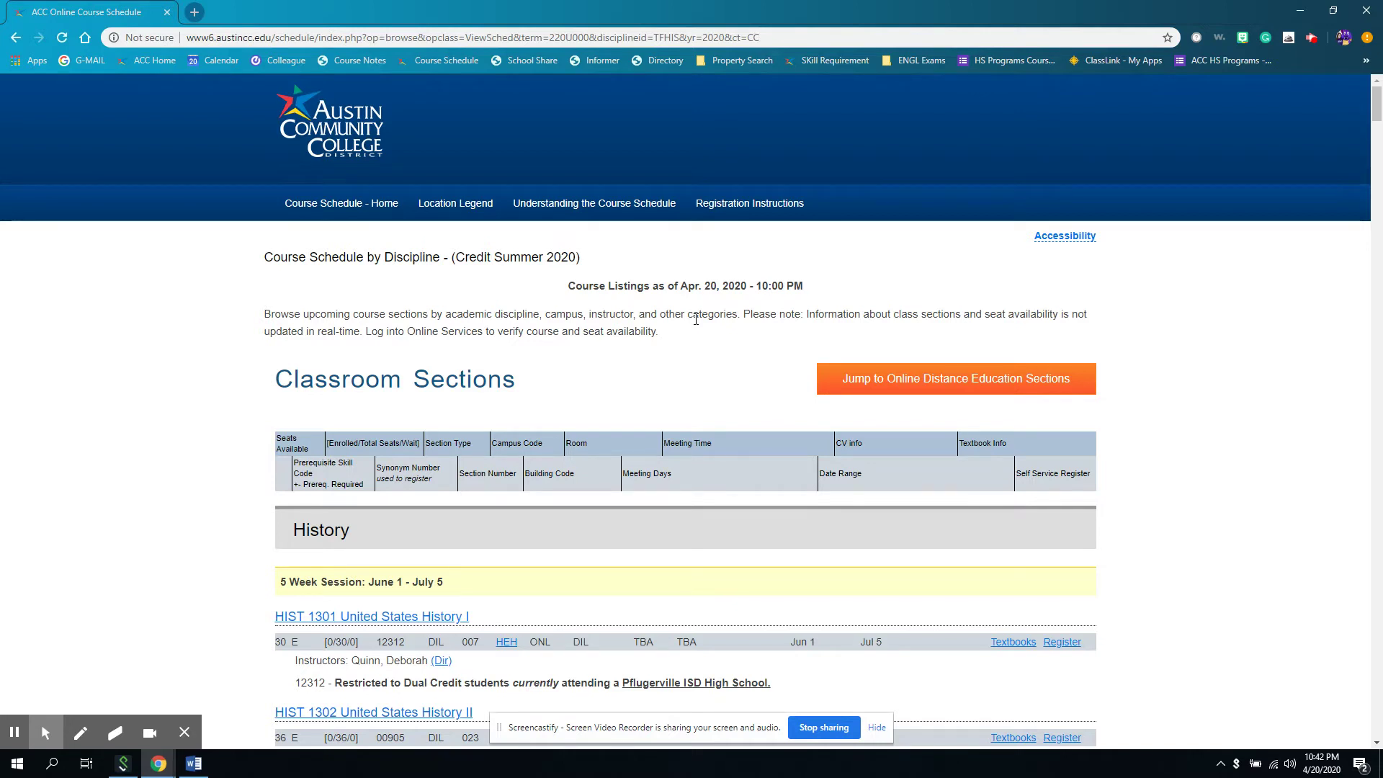
Step: Find-in-page for 'Navarro' in the History listings, which returns no matches
key("ctrl+f")
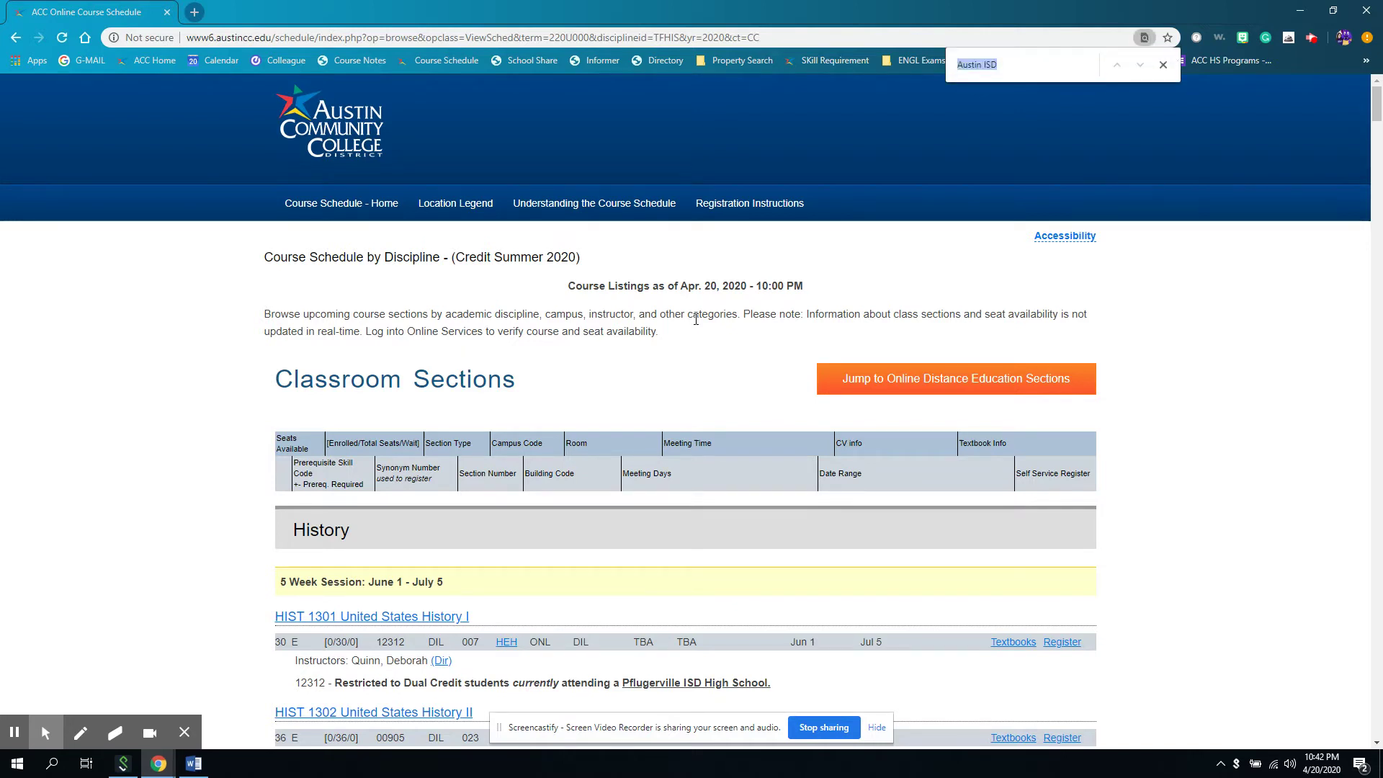
key("BackSpace")
type("Navarro")
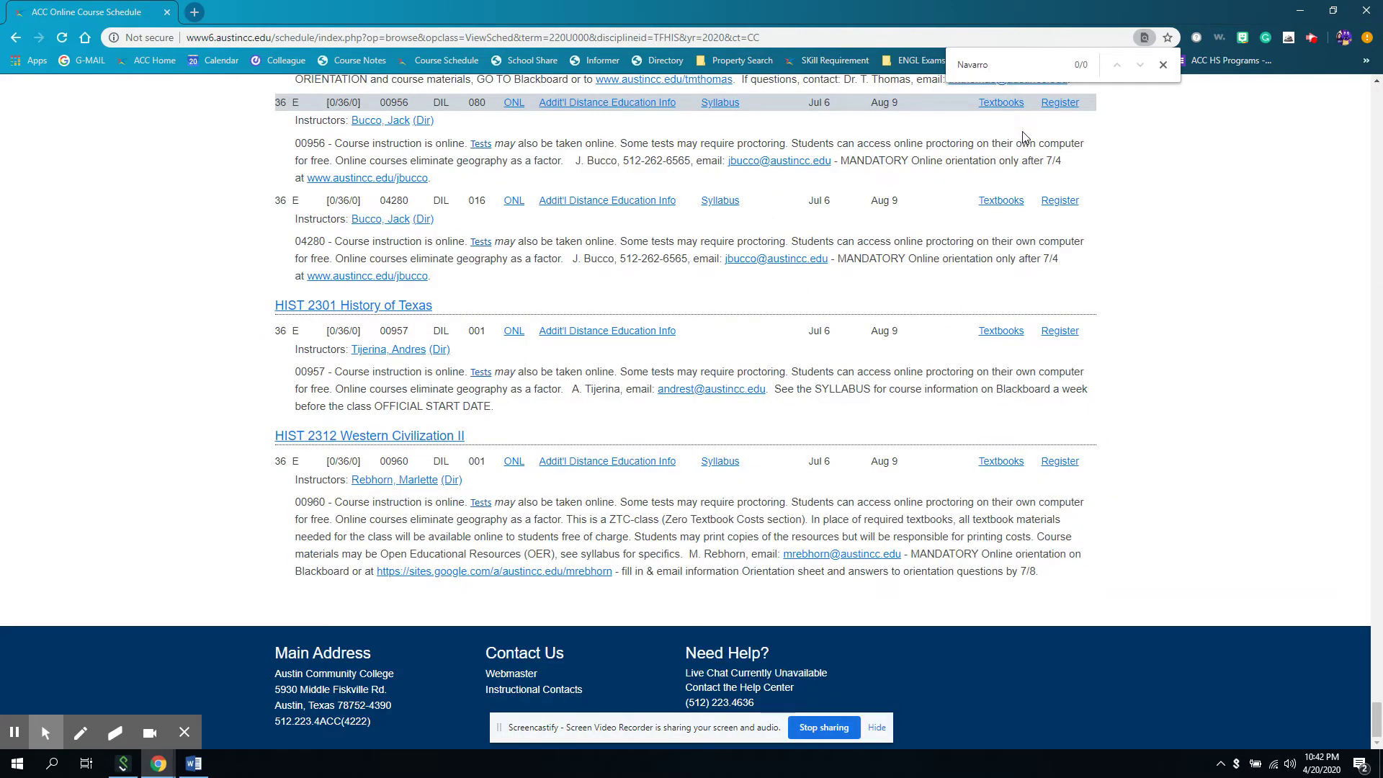
key("BackSpace")
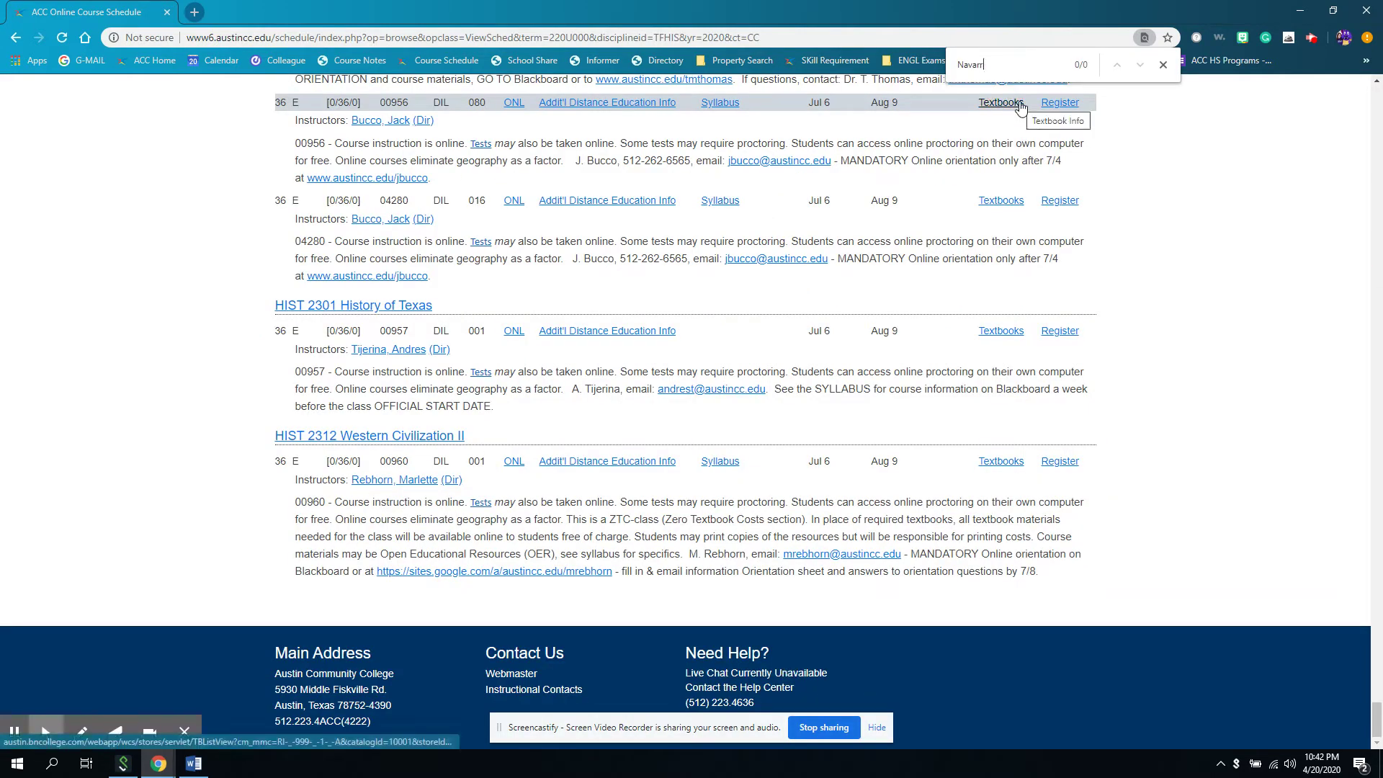
Step: Find 'Austin ISD' and cycle through the six matches back to HIST 1301 section 00837
type("Aus")
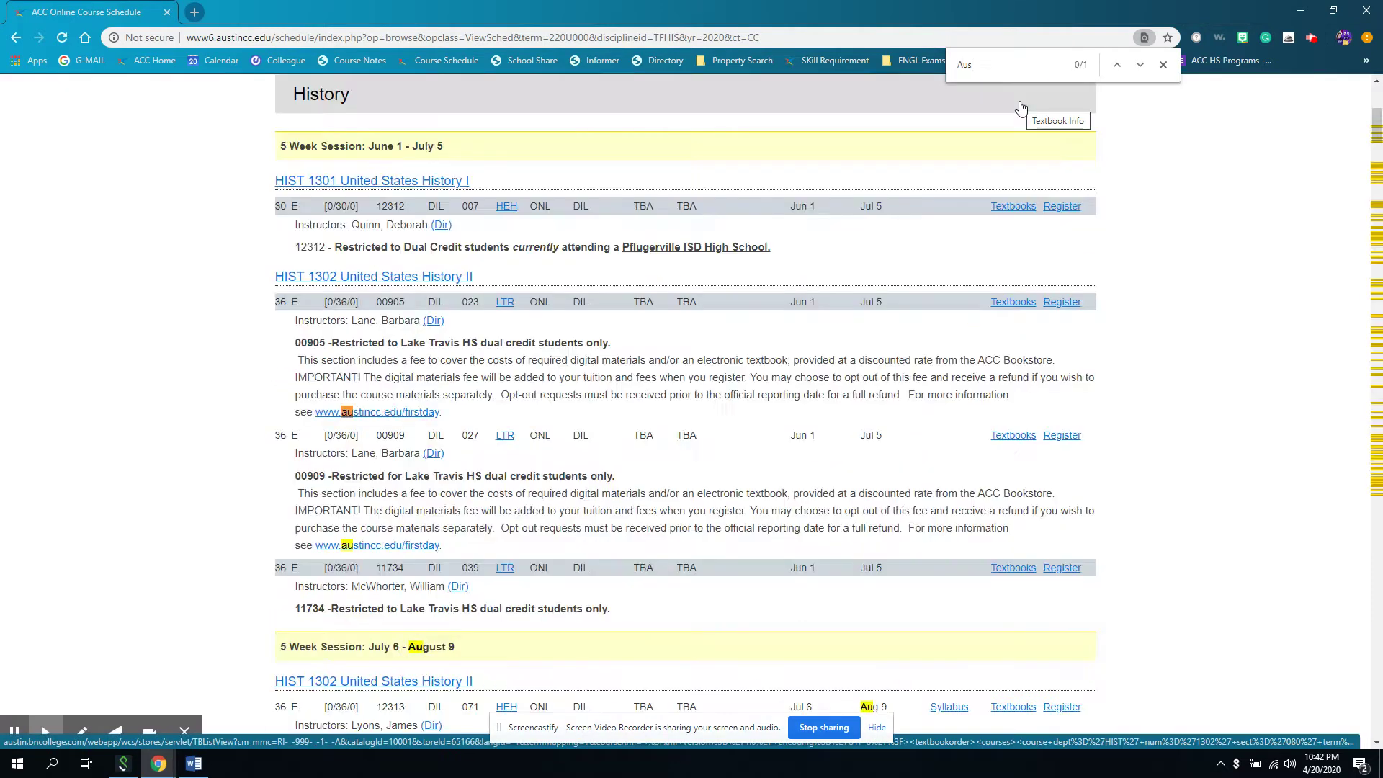
type("tin ISD")
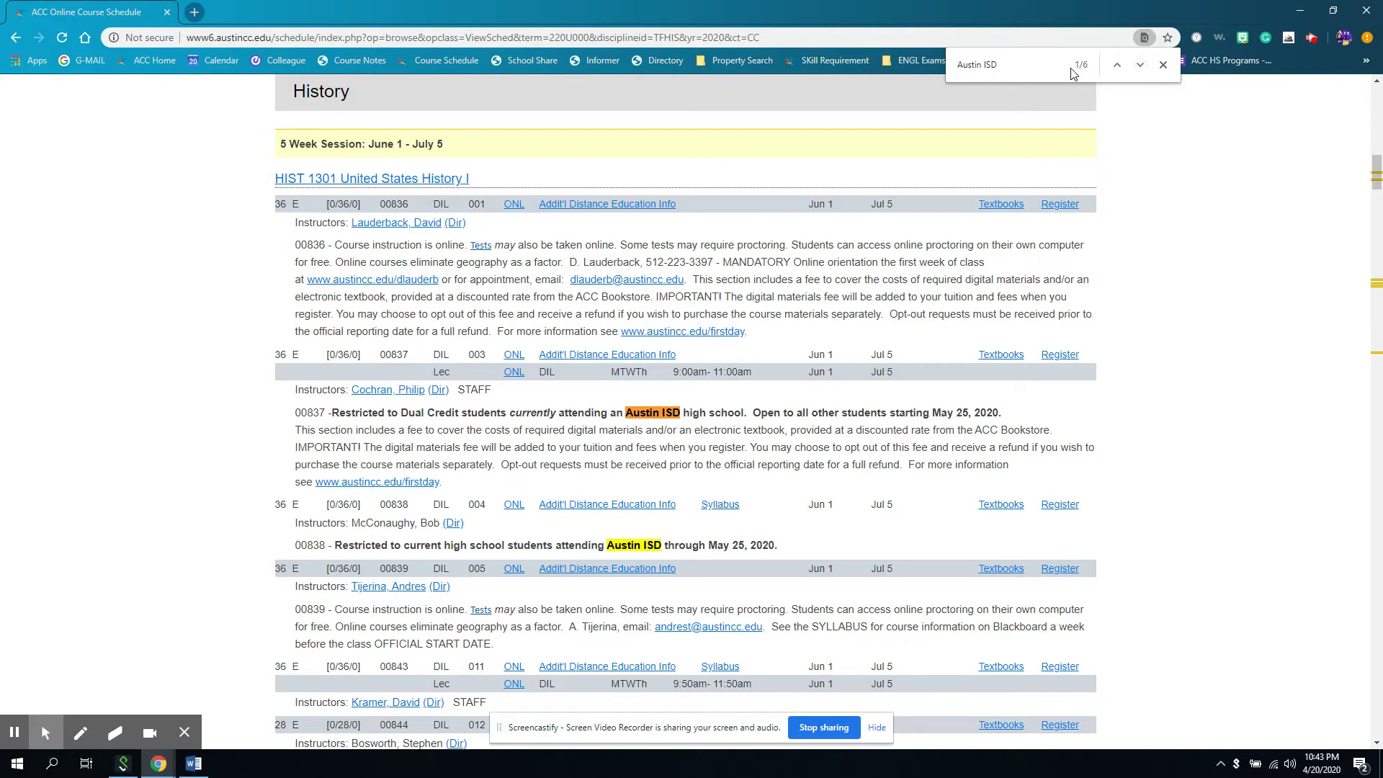
left_click(1140, 65)
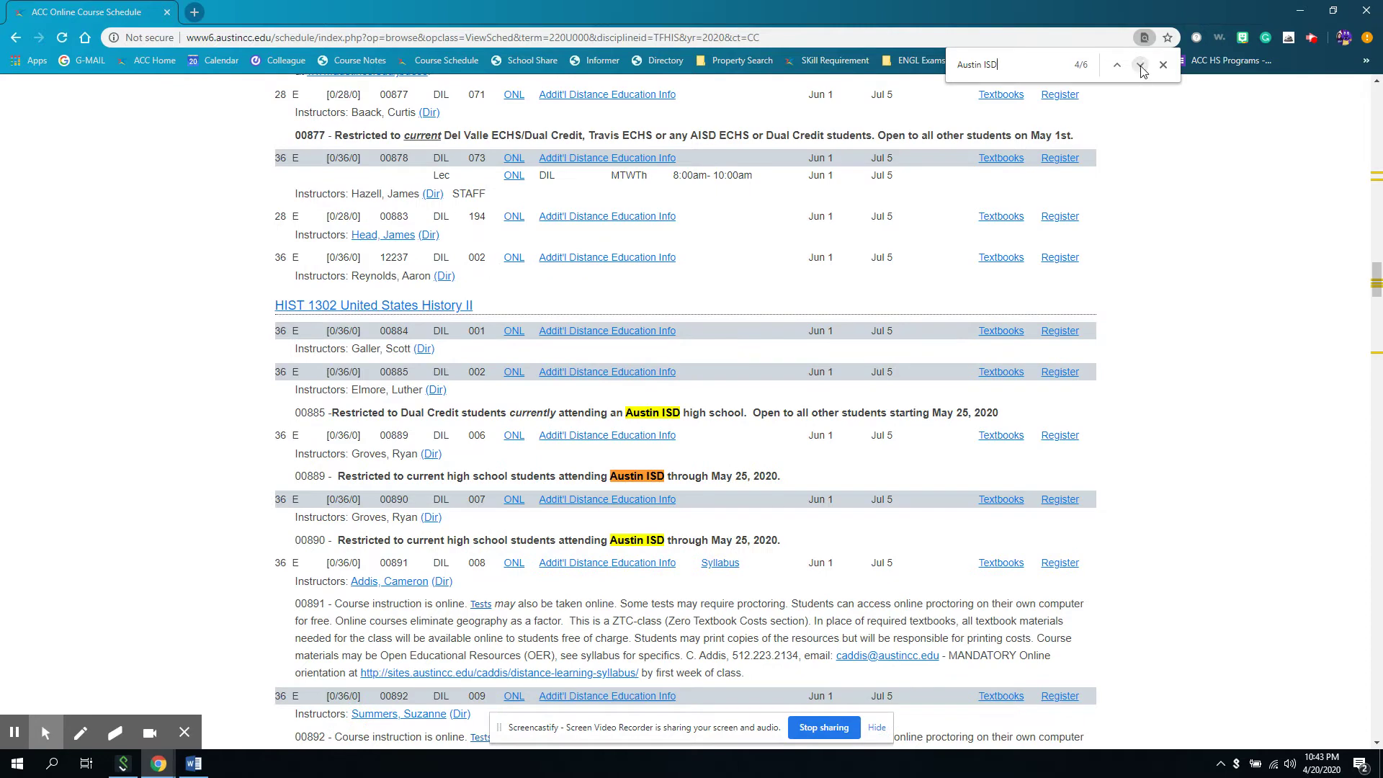
left_click(1140, 65)
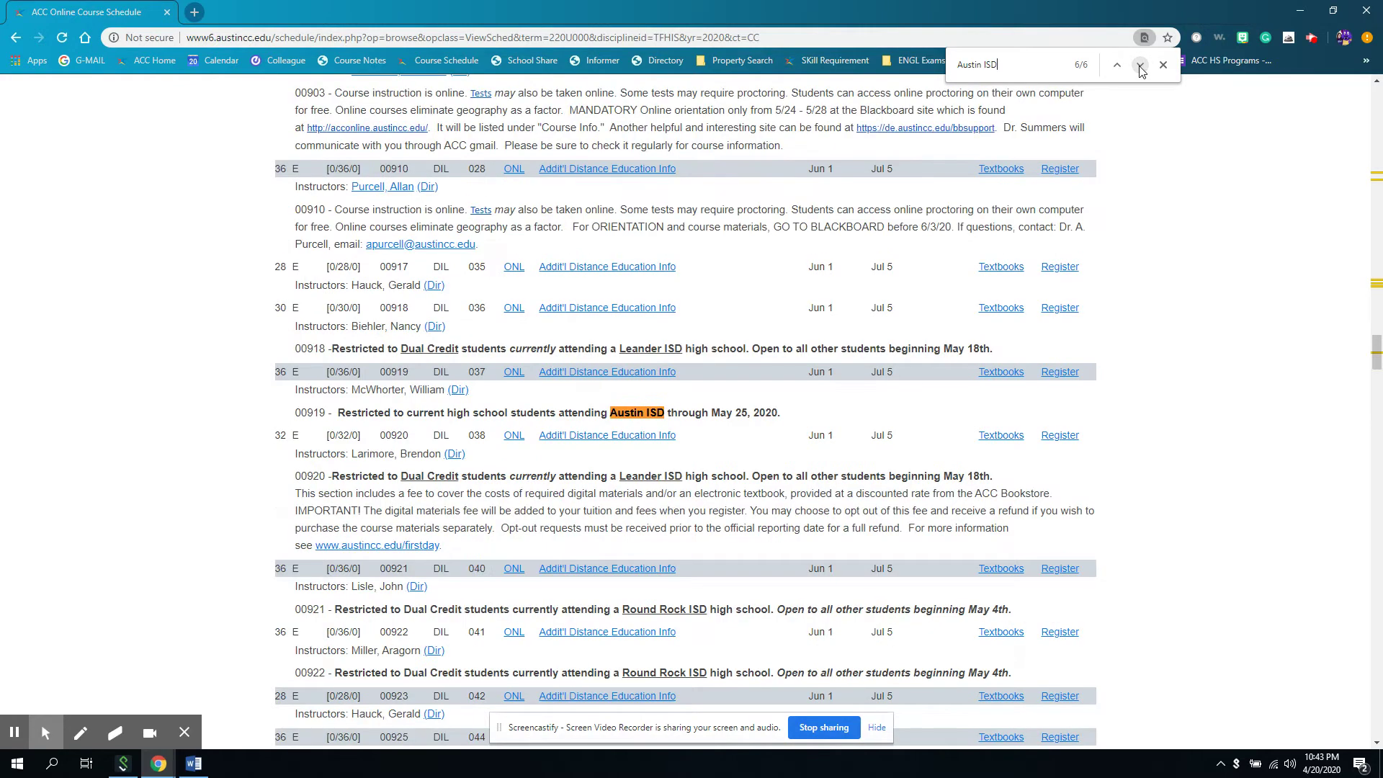
left_click(1141, 65)
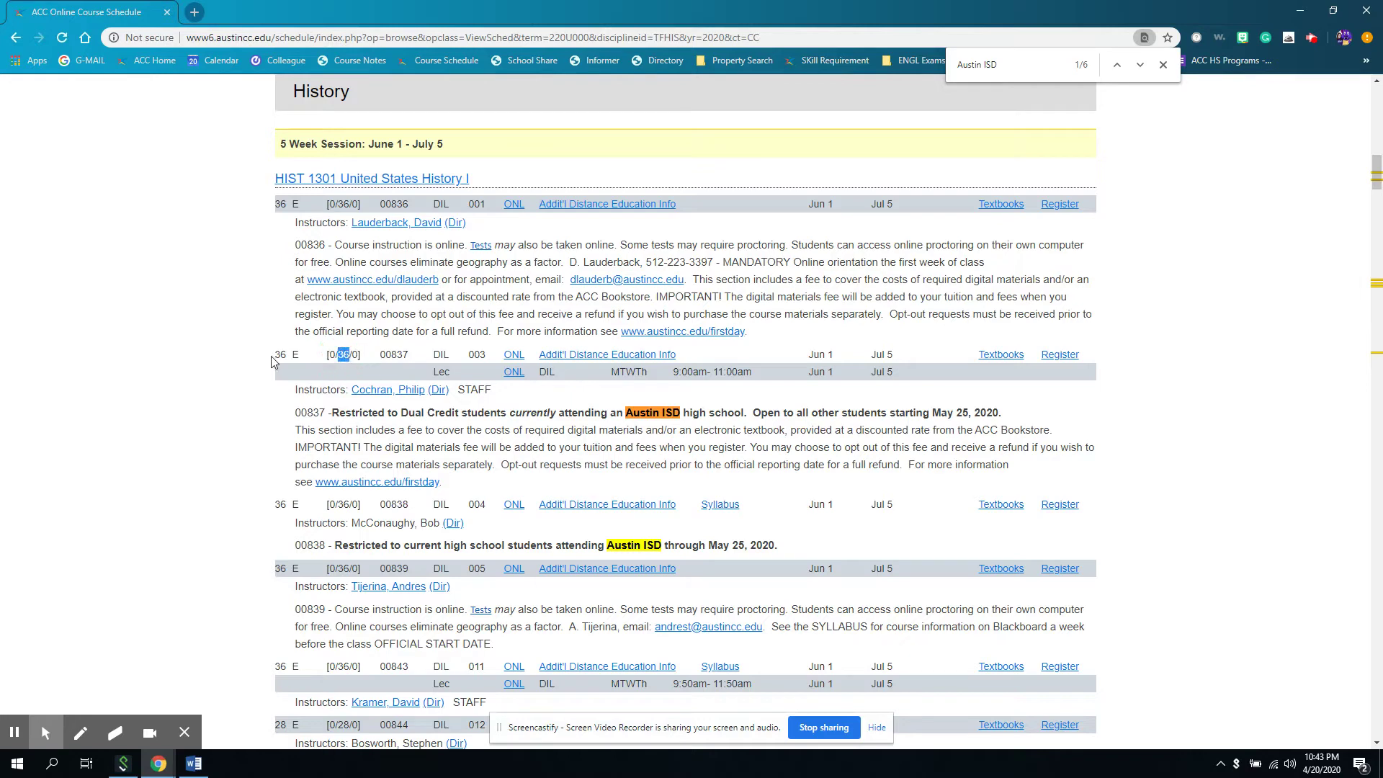
Step: Highlight section 00837's seats, section 003, Jun 1–Jul 5 dates and MTWTh 9–11am time
left_click_drag(281, 354, 333, 354)
mouse_move(431, 356)
left_mouse_down()
mouse_move(525, 354)
mouse_move(470, 355)
left_mouse_up()
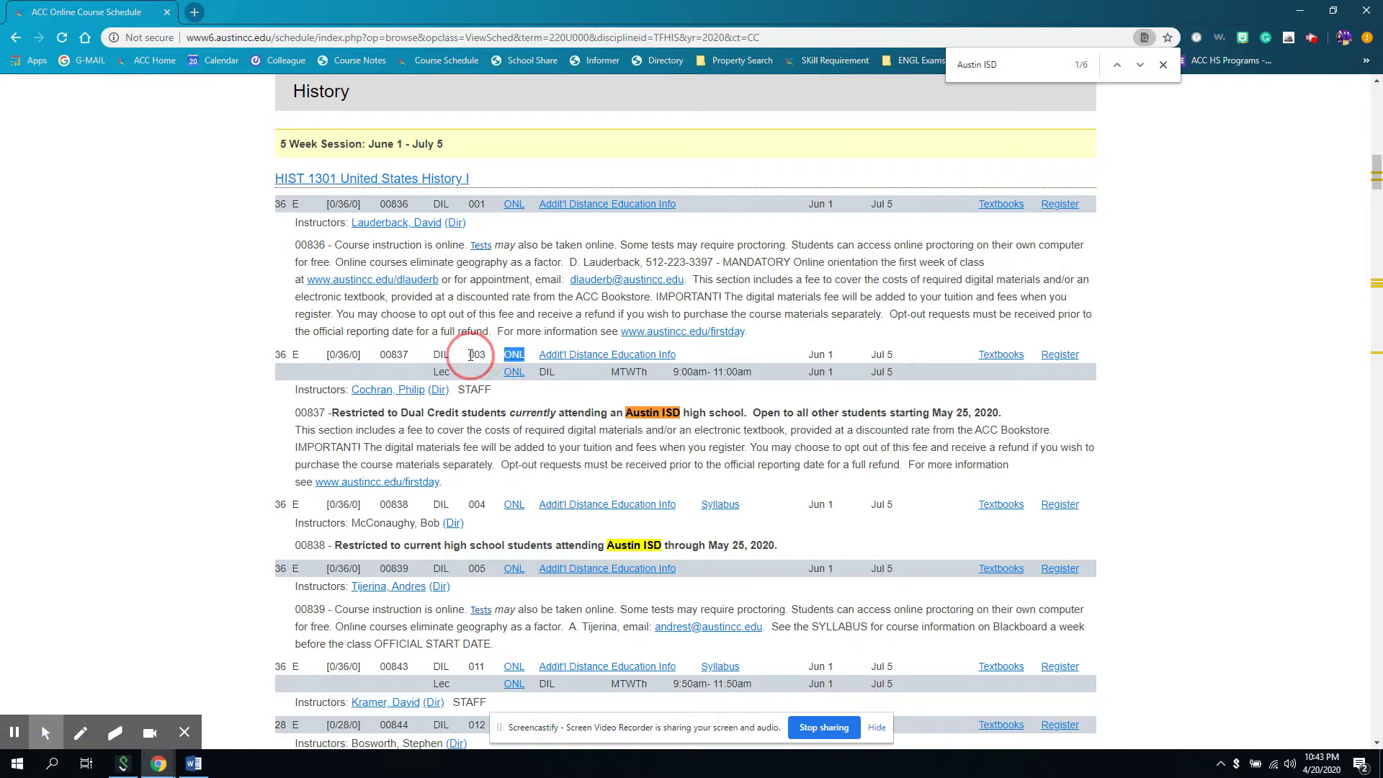
double_click(478, 354)
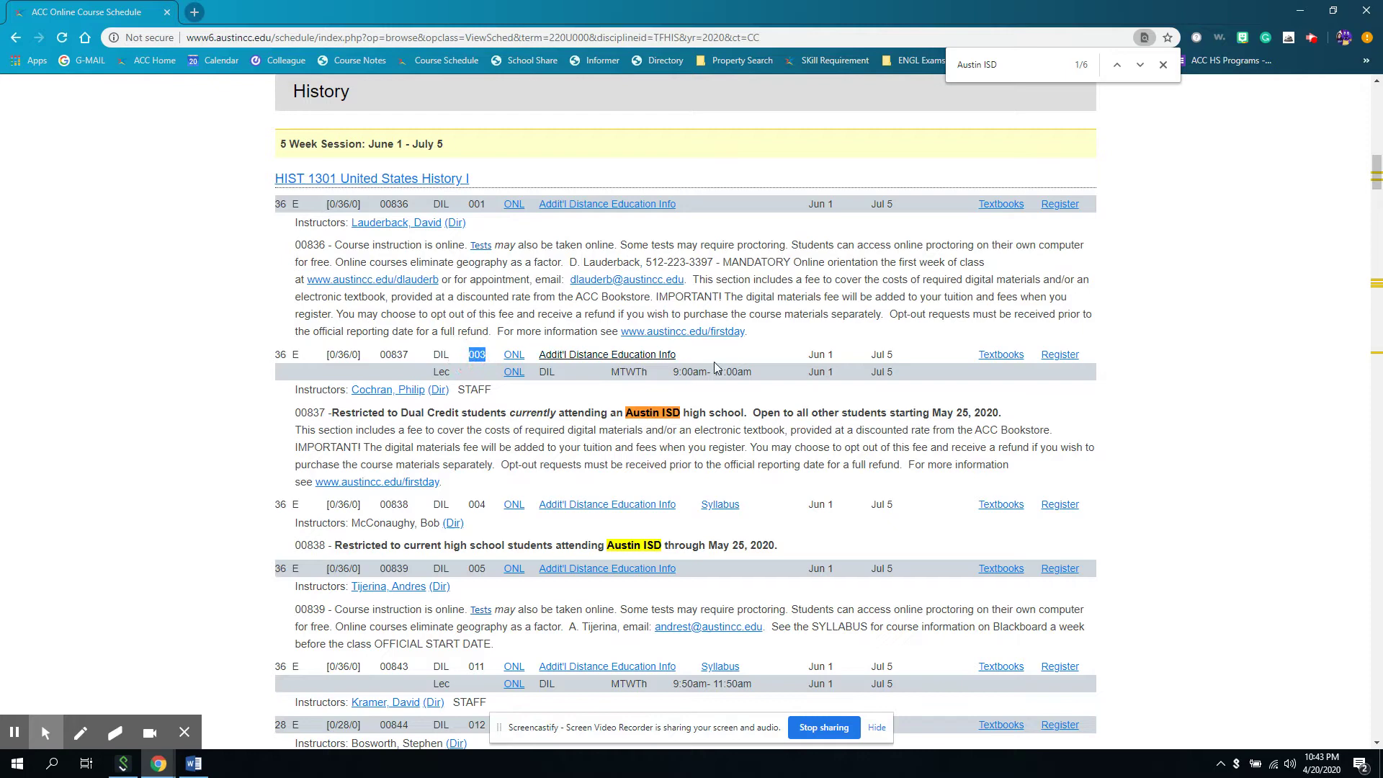
triple_click(810, 354)
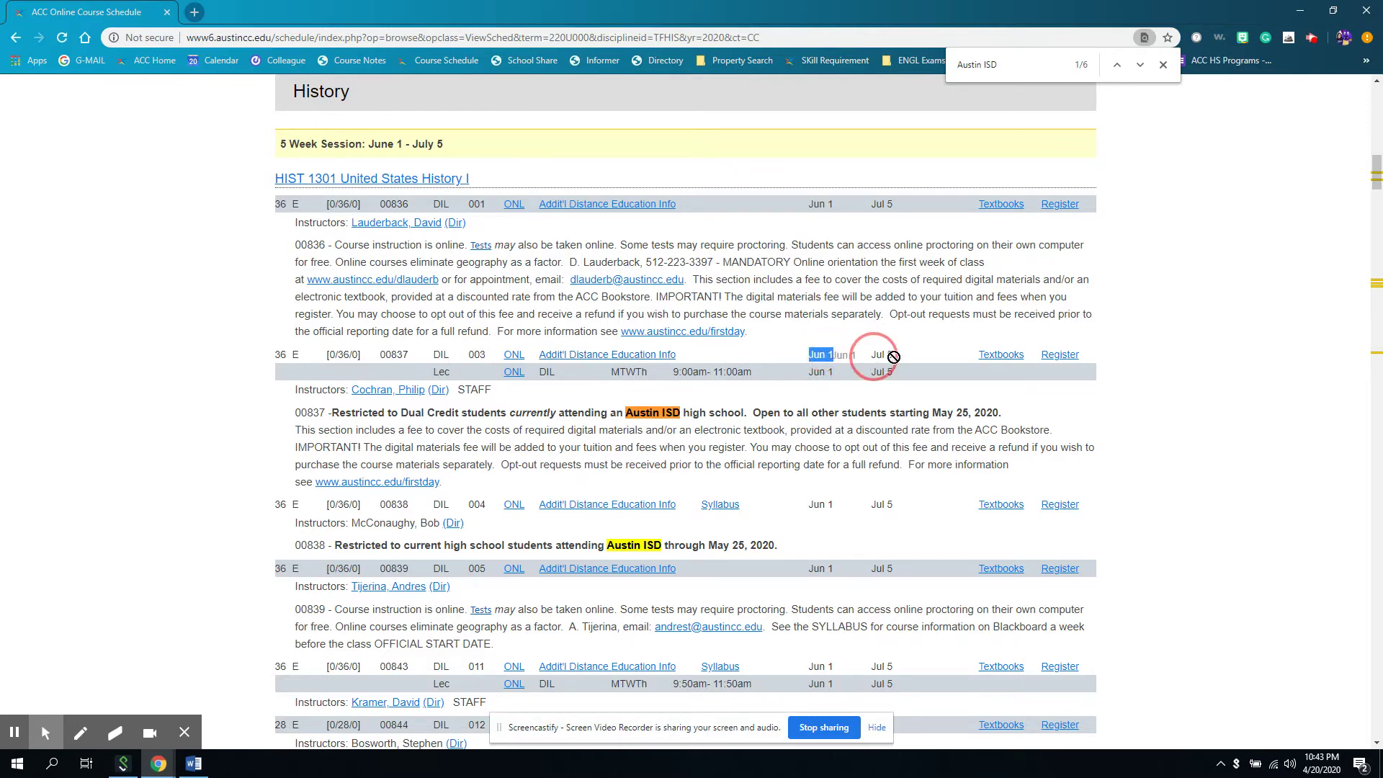
triple_click(890, 355)
left_click(815, 375)
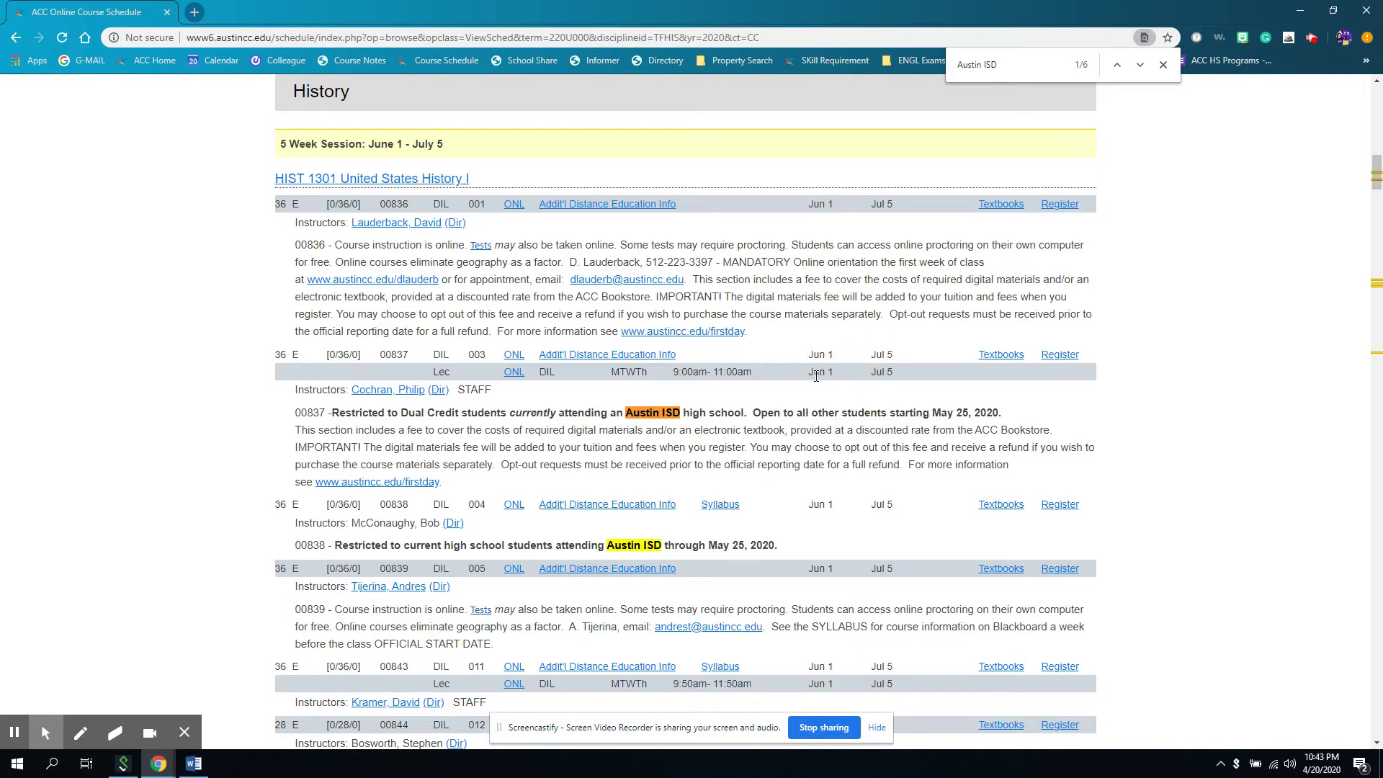
left_click_drag(607, 376, 761, 397)
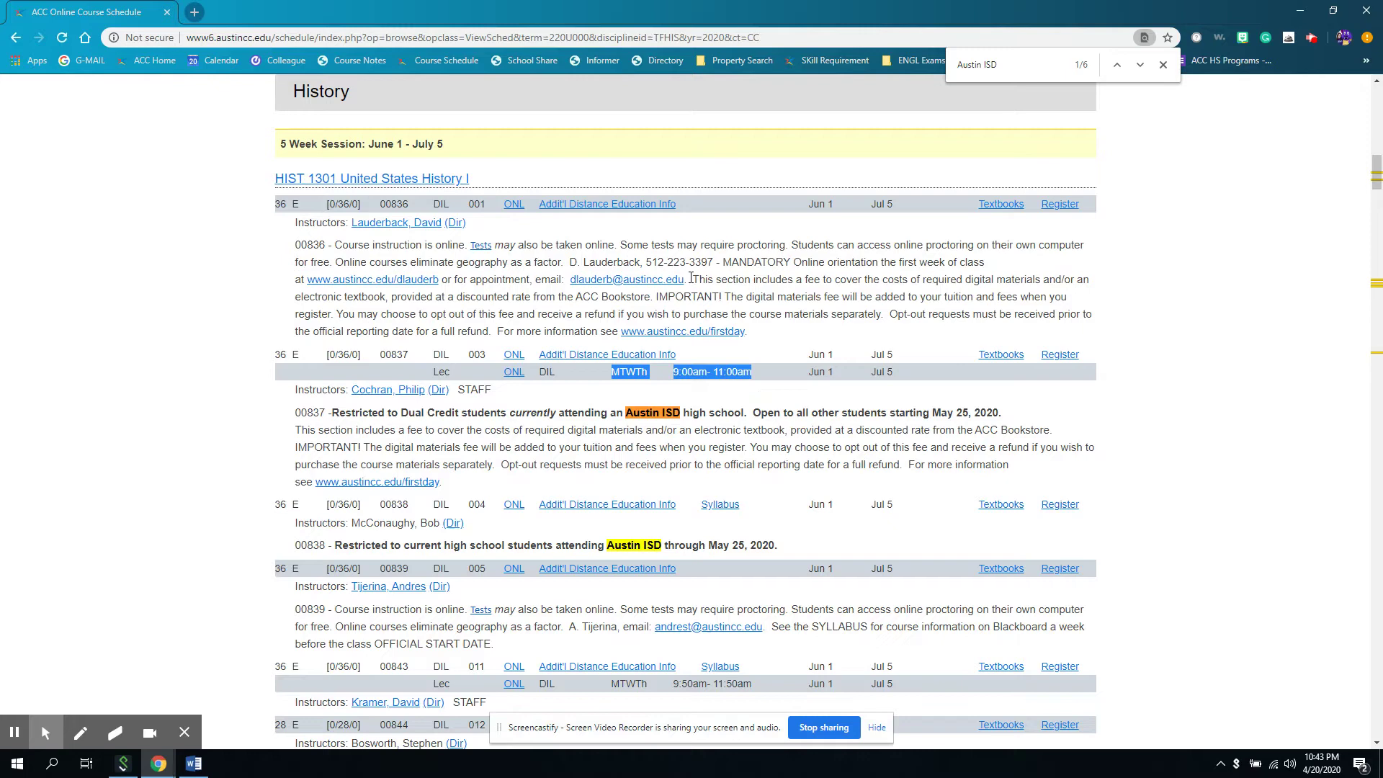
left_click(545, 408)
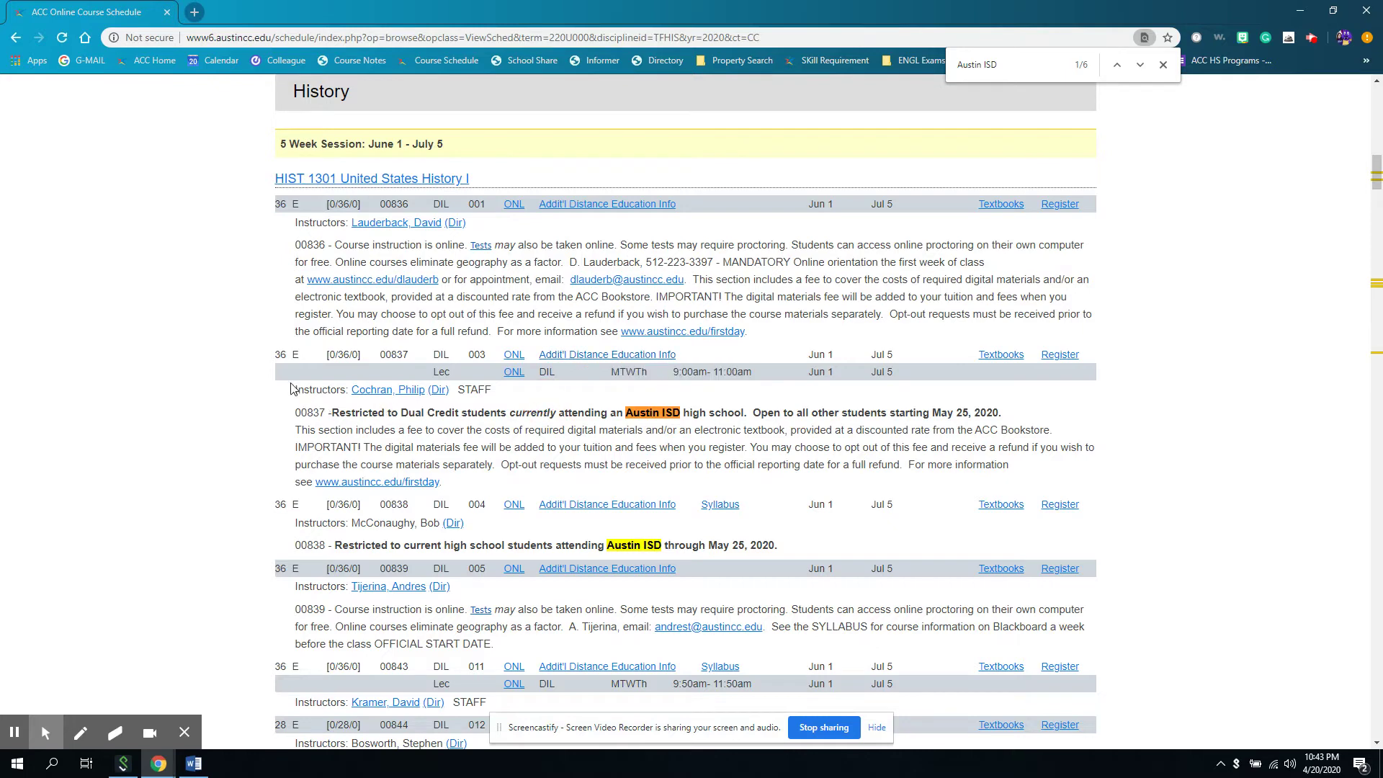
Step: Highlight 00837's Austin ISD high school restriction note and digital materials fee sentence
mouse_move(294, 389)
left_mouse_down()
mouse_move(395, 390)
mouse_move(497, 481)
left_mouse_up()
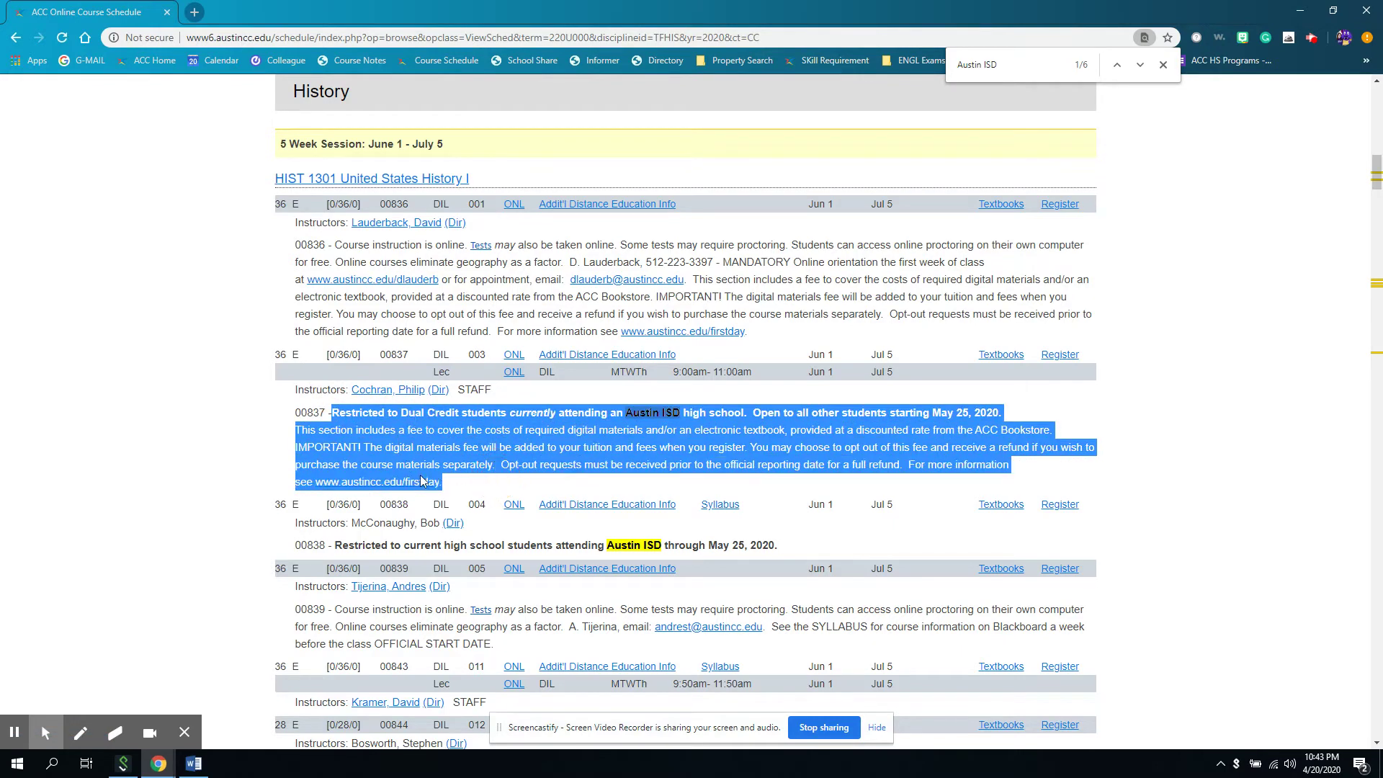
left_click(466, 489)
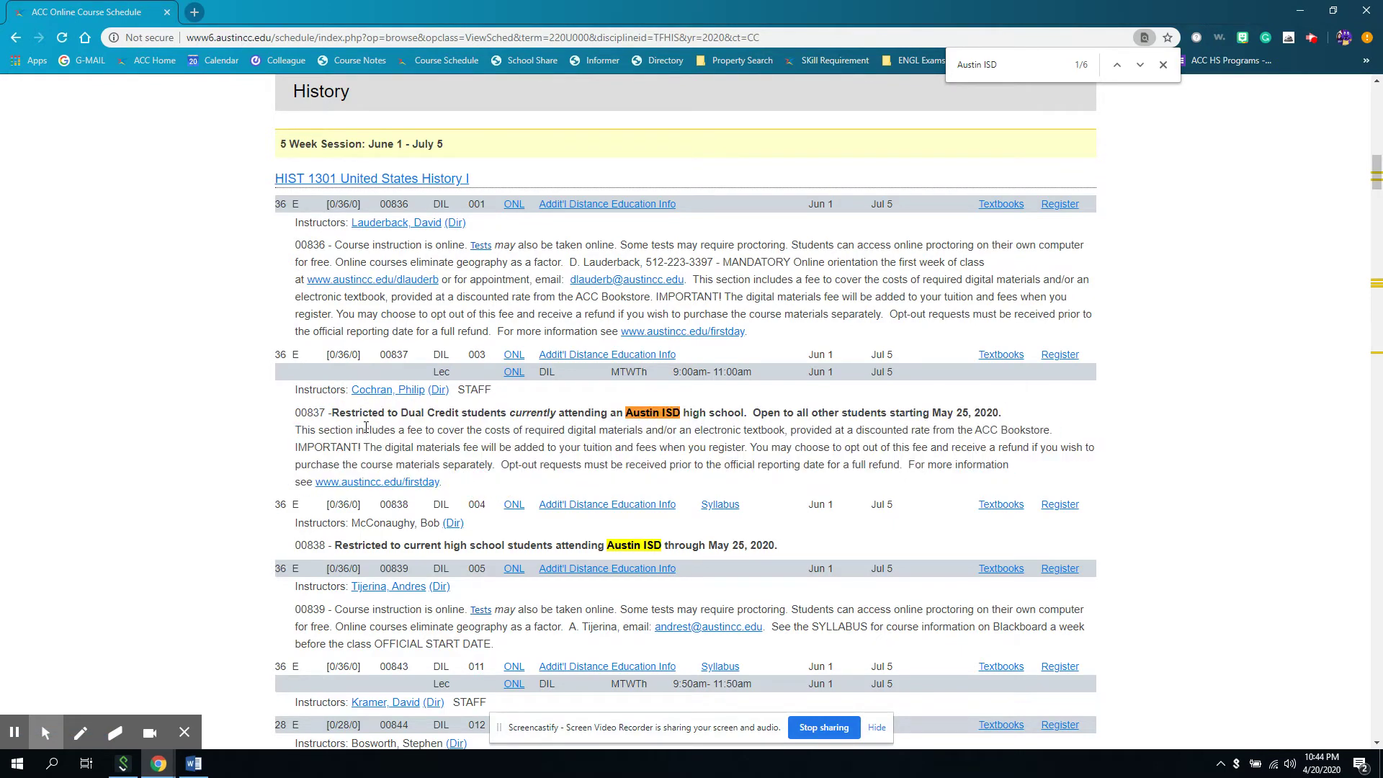
left_click_drag(626, 411, 741, 412)
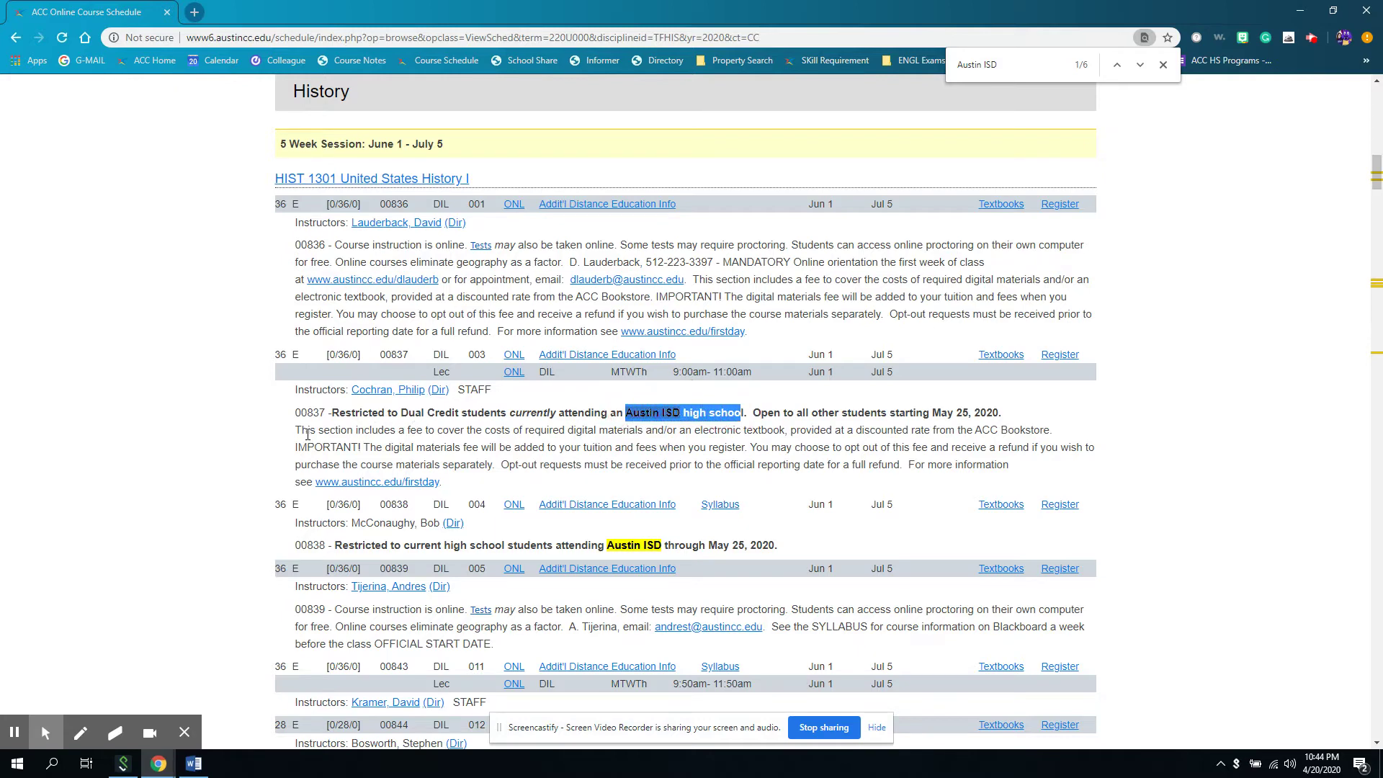
left_click_drag(296, 434, 679, 436)
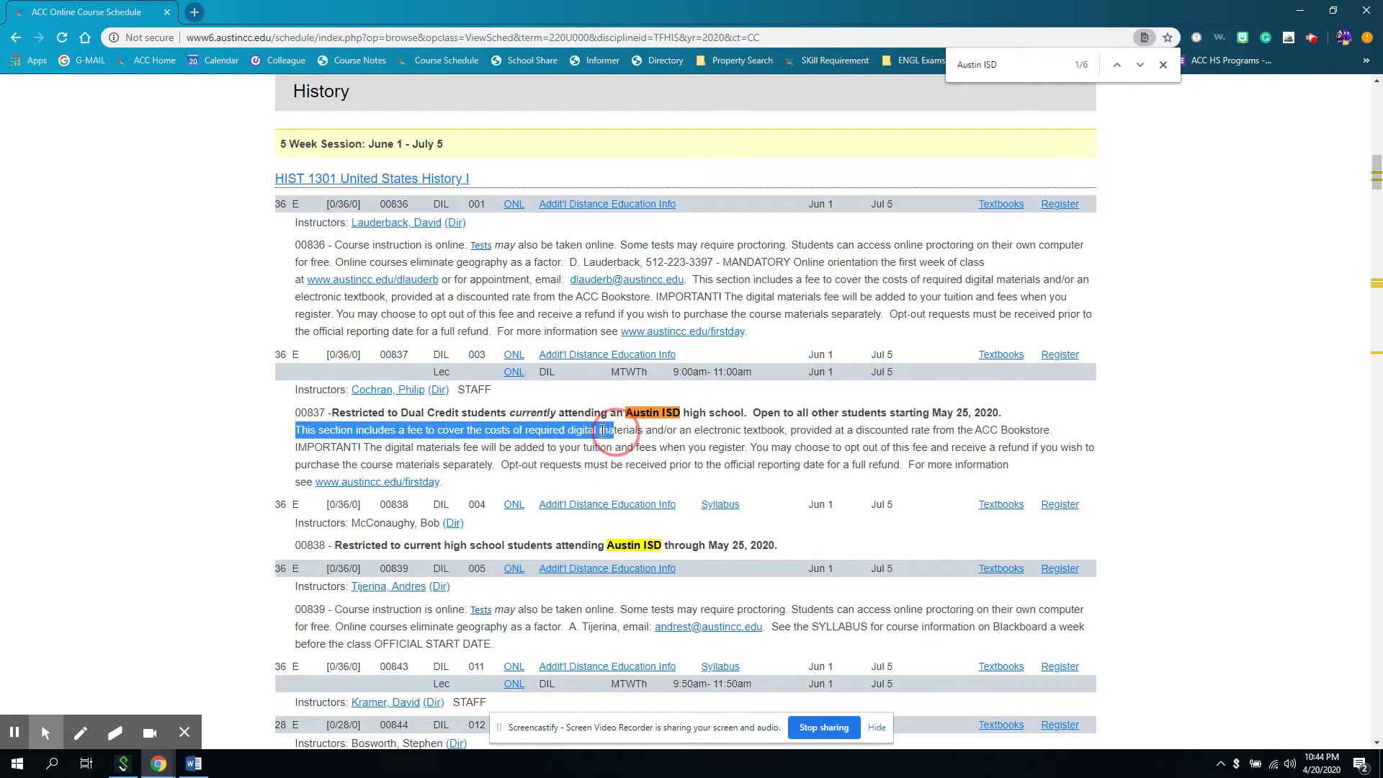
mouse_move(679, 435)
left_mouse_down()
mouse_move(623, 435)
mouse_move(831, 442)
left_mouse_up()
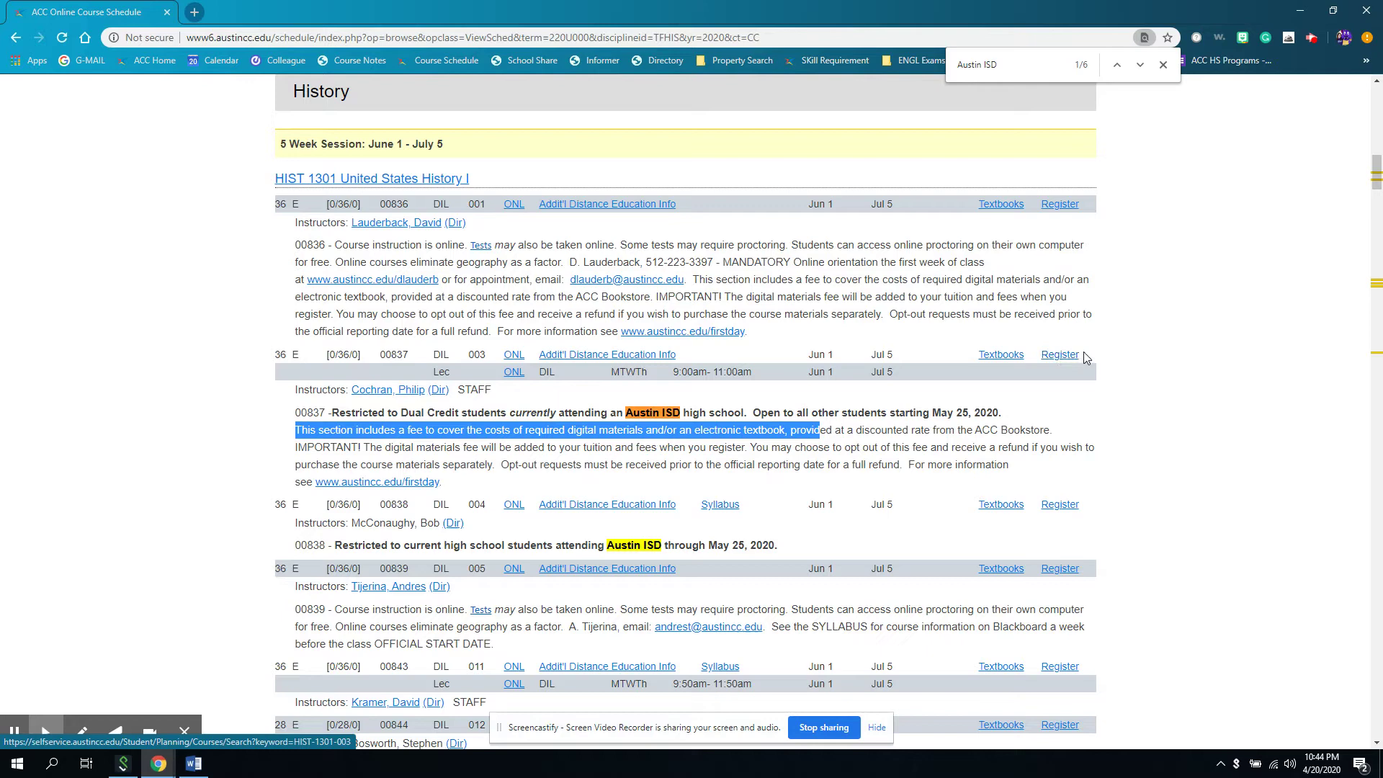
Step: Register section 003 in Self-Service and open the Credit Summer 2020 HIST-1301-003 section details
left_click(1059, 355)
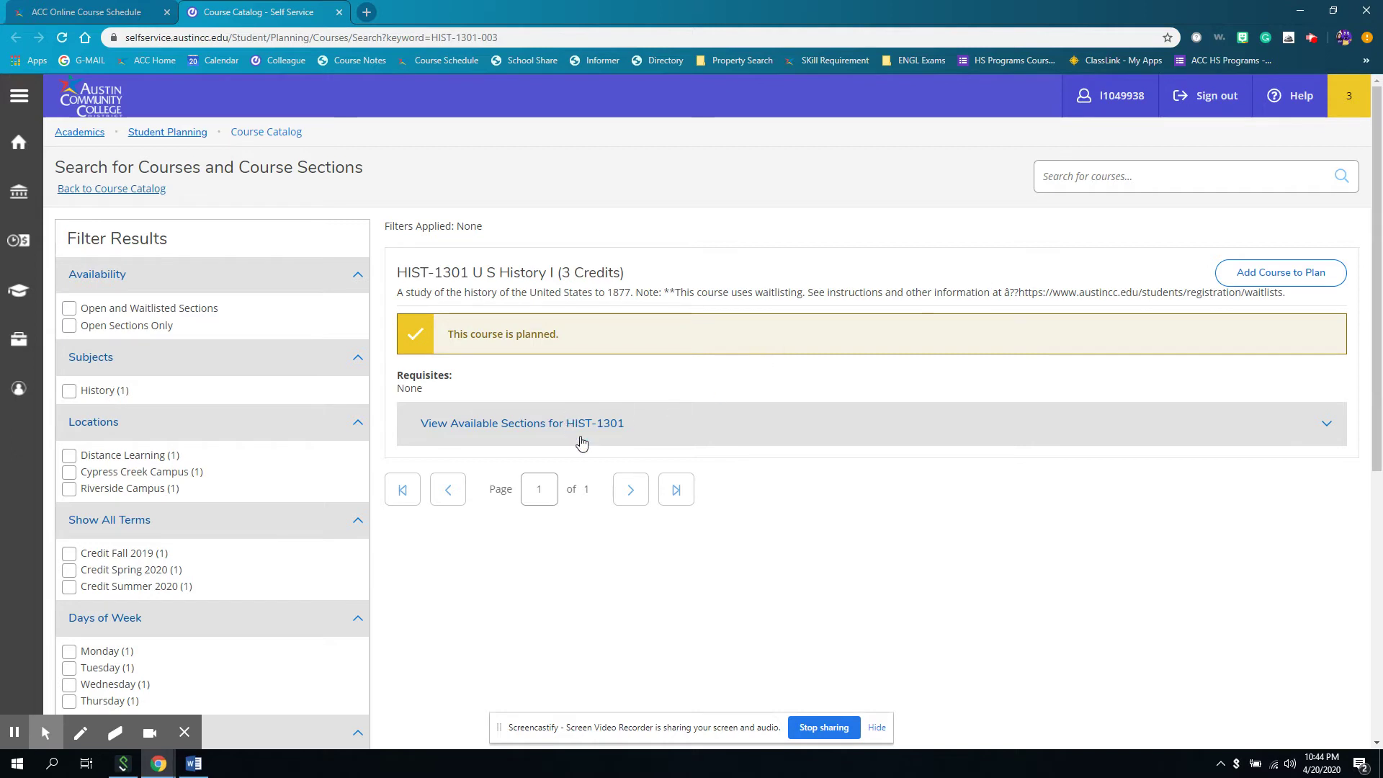
left_click(484, 436)
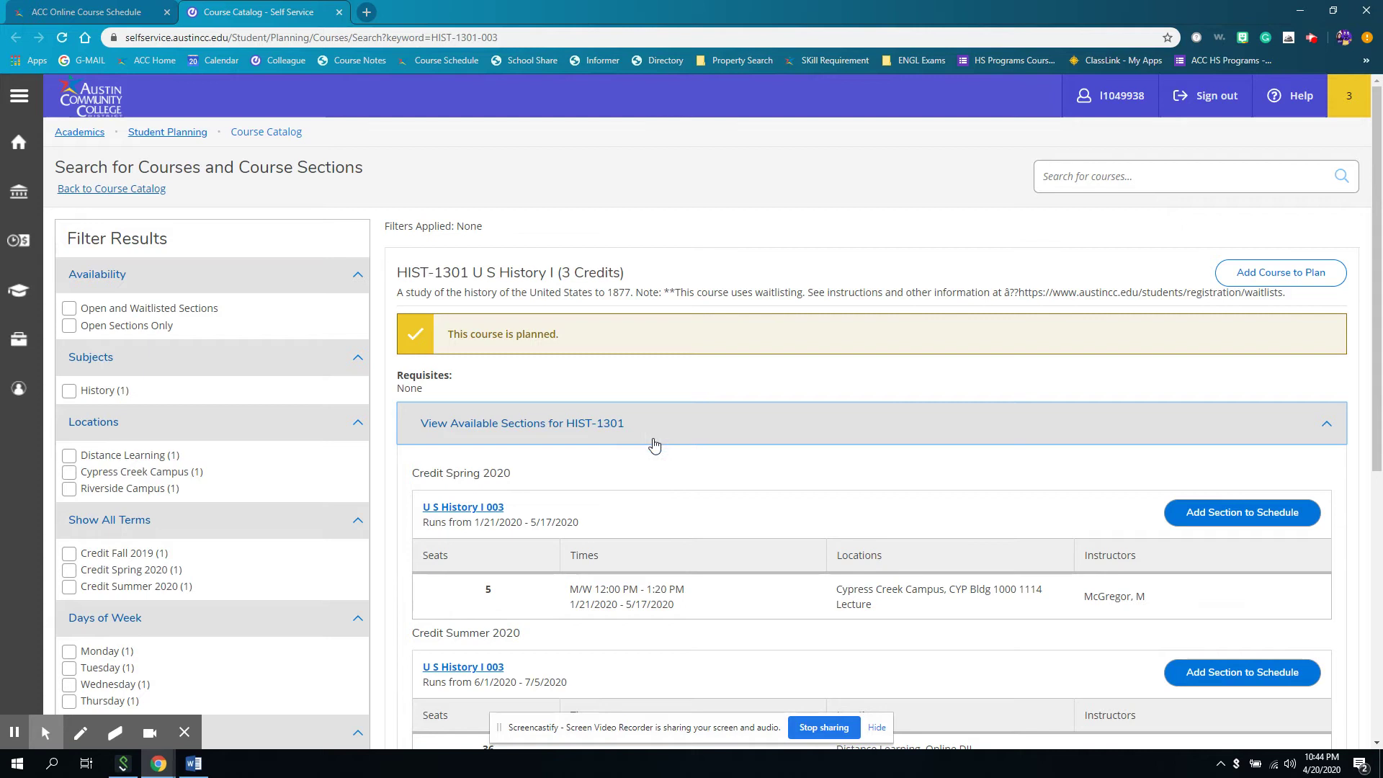
scroll(464, 350, "down", 2)
left_click_drag(408, 328, 509, 333)
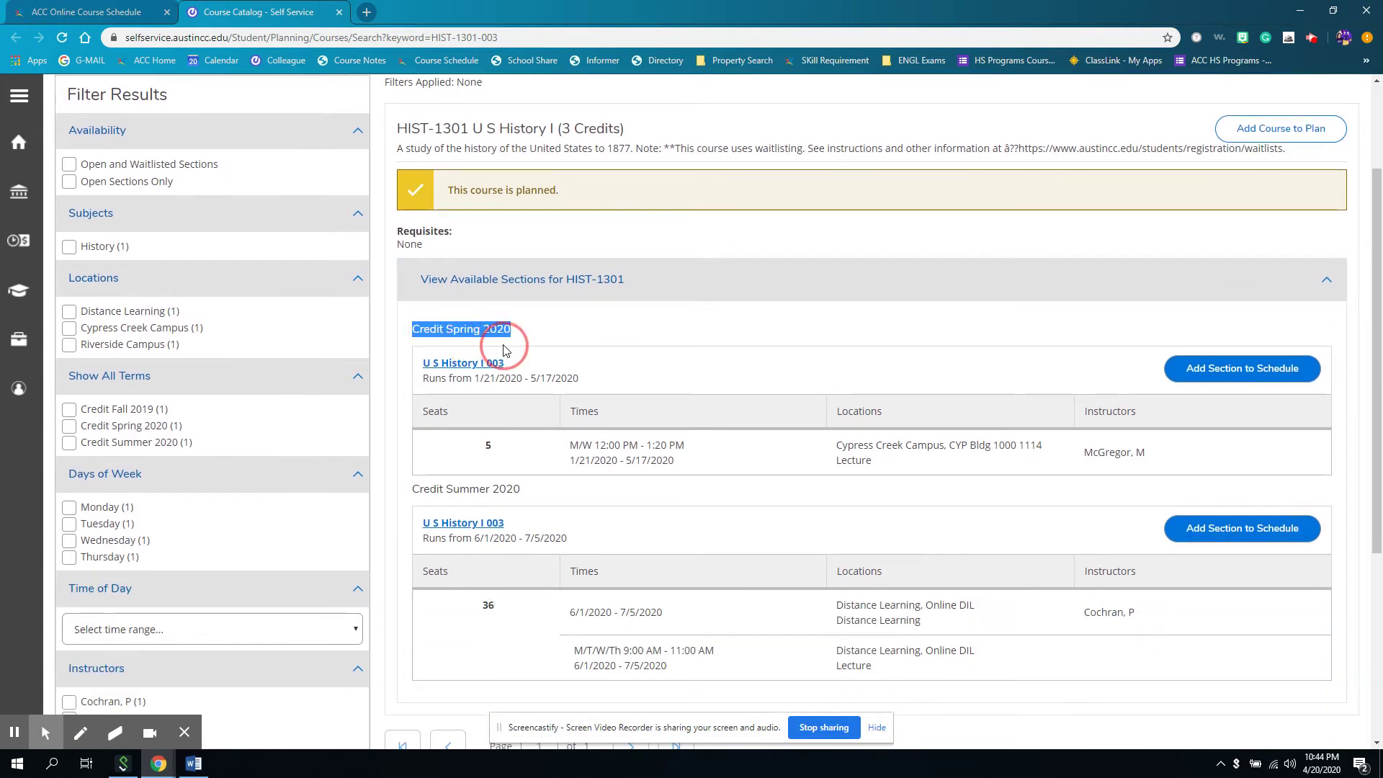
left_click_drag(415, 489, 540, 485)
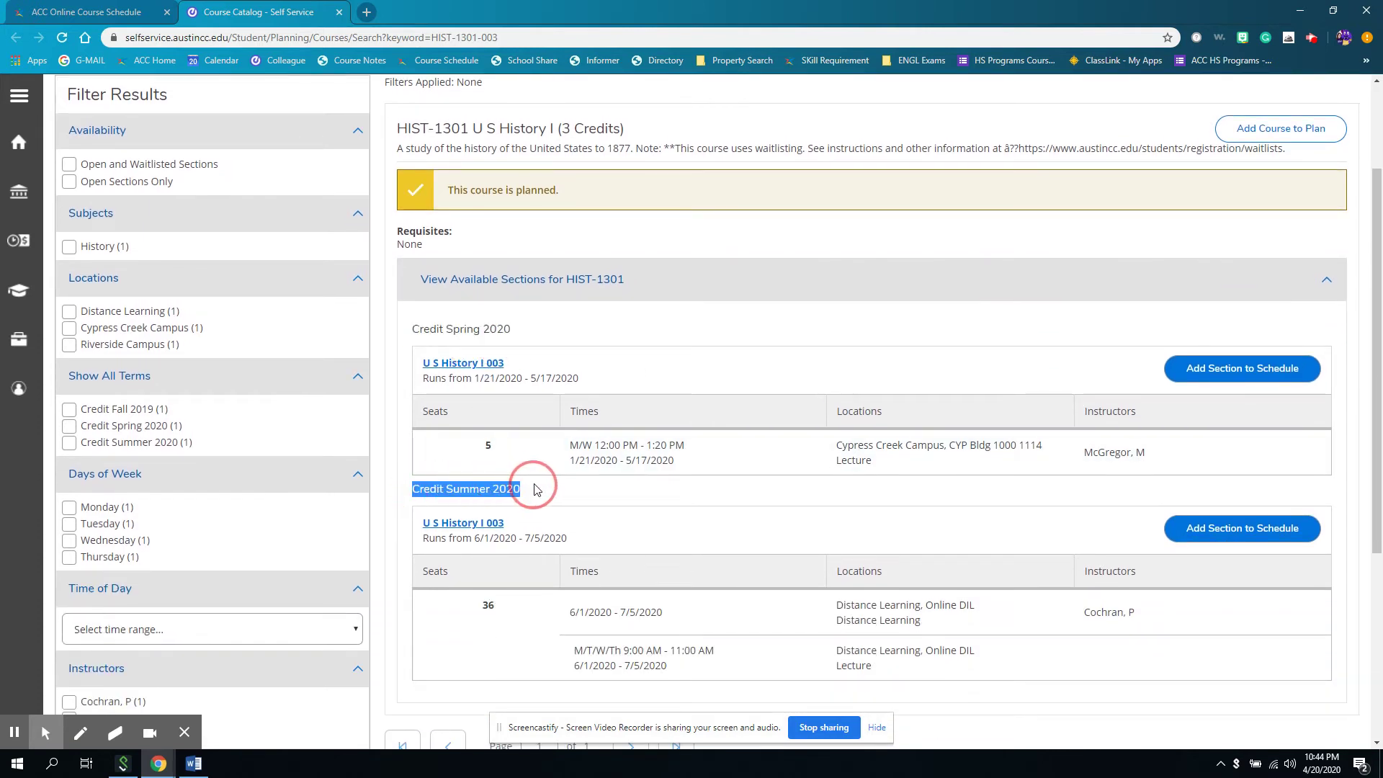
left_click(542, 486)
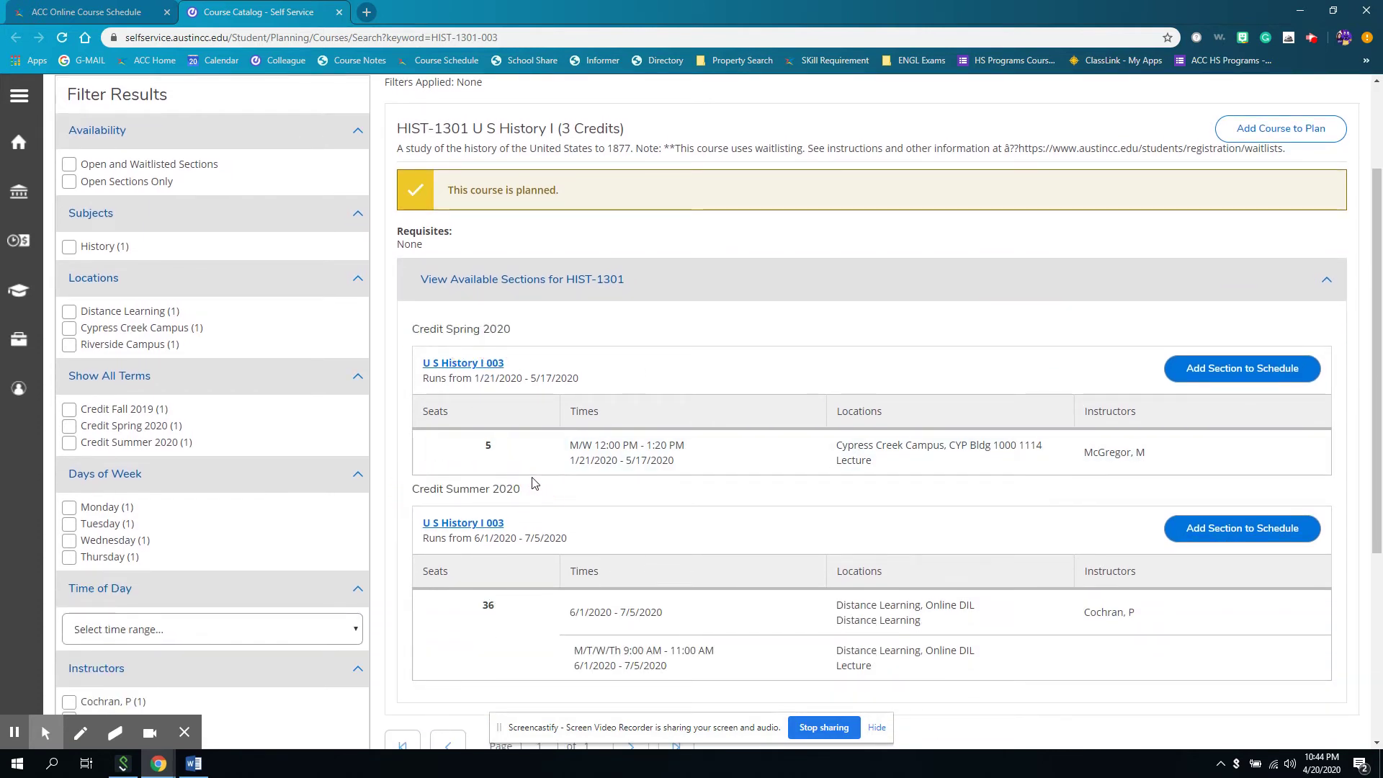
left_click(1231, 530)
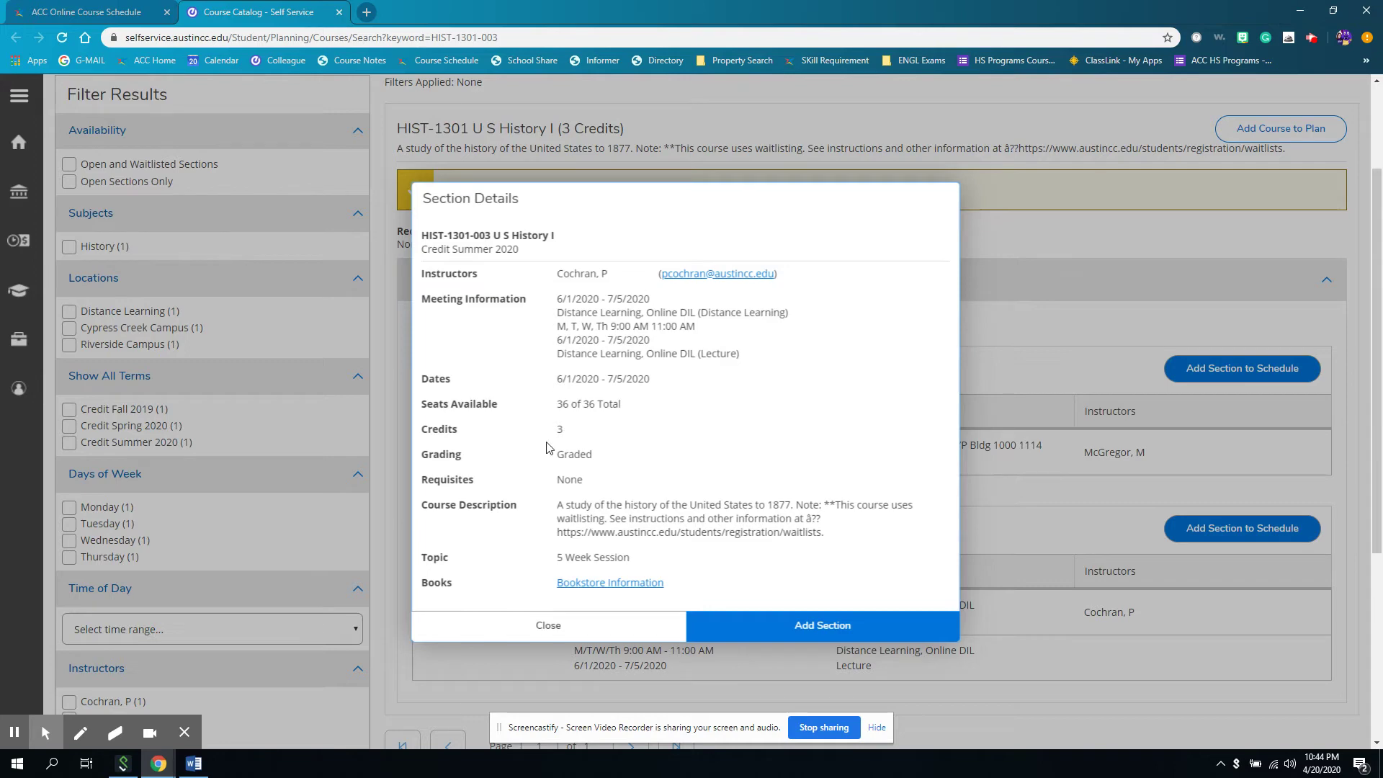
Step: Add HIST-1301-003, which is refused over residency, address and transcript holds
left_click(821, 624)
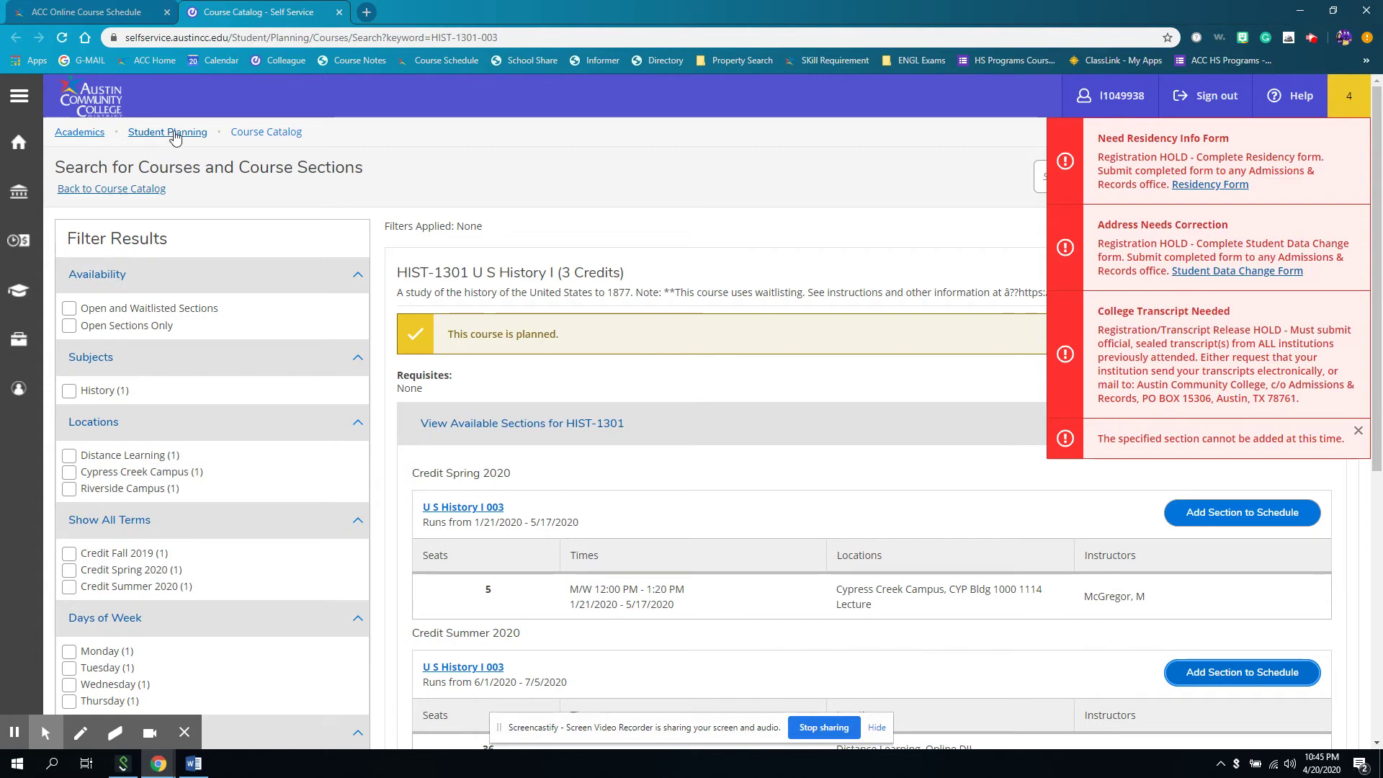
Step: Go to Plan & Schedule from the Student Planning menu and close the hold notices
left_click(174, 135)
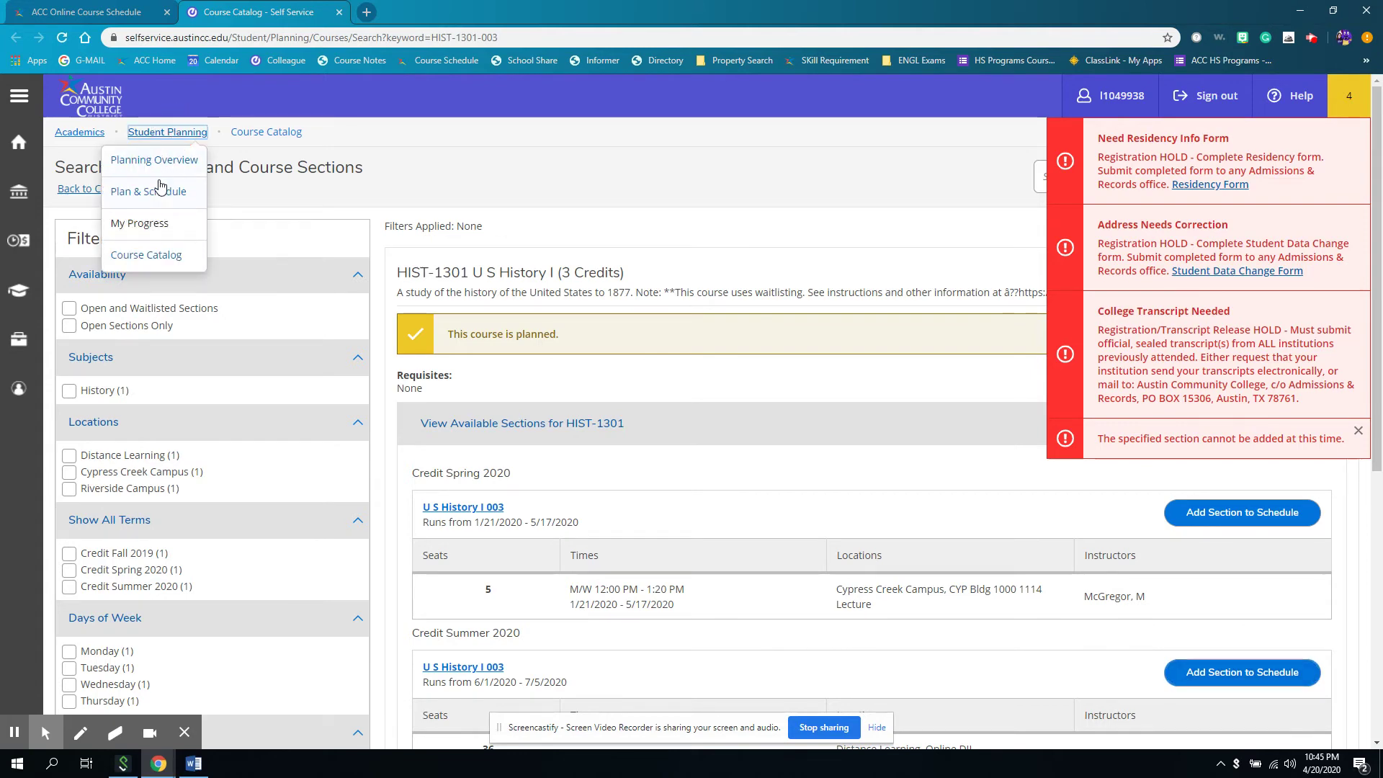
left_click(160, 189)
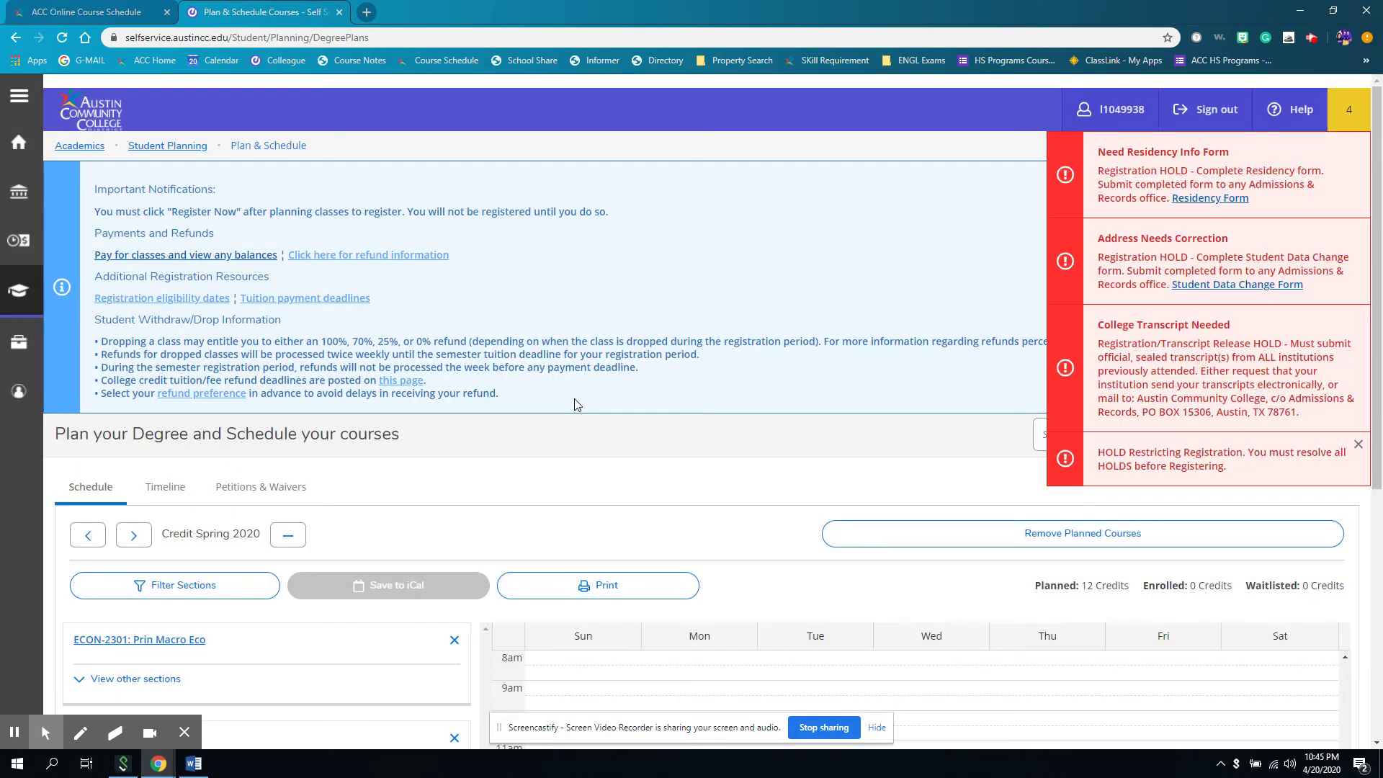
scroll(344, 279, "down", 1)
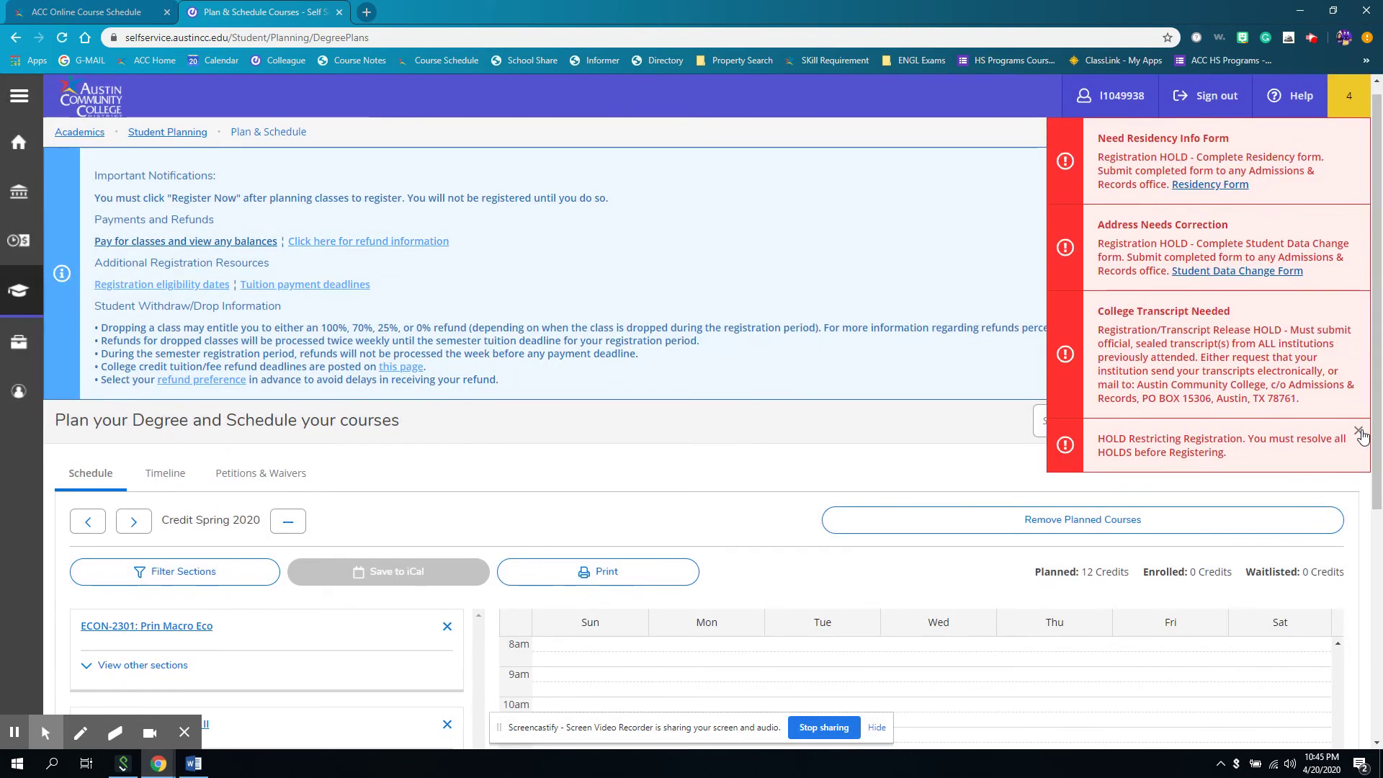
left_click(1323, 432)
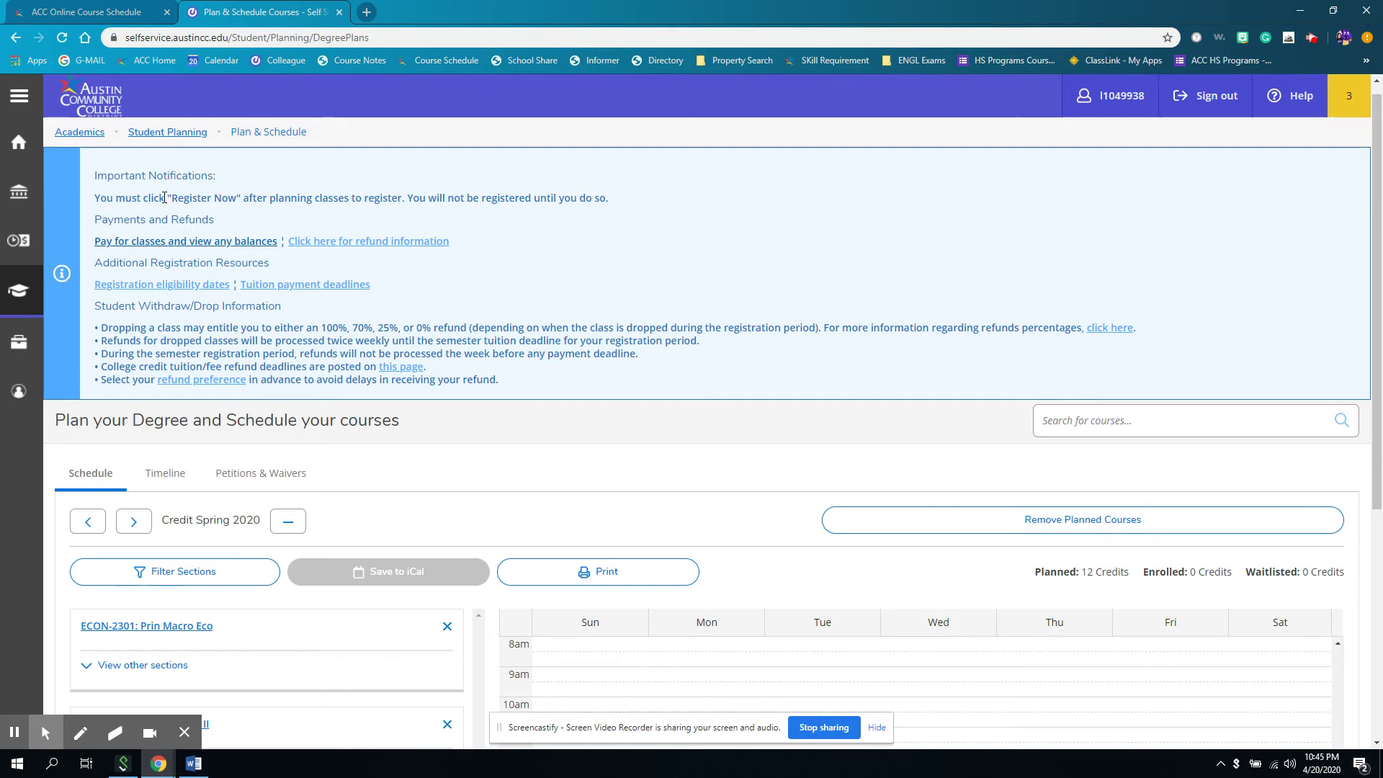
Step: Highlight the Register Now reminder and the Credit Spring 2020 term name
left_click_drag(101, 199, 329, 194)
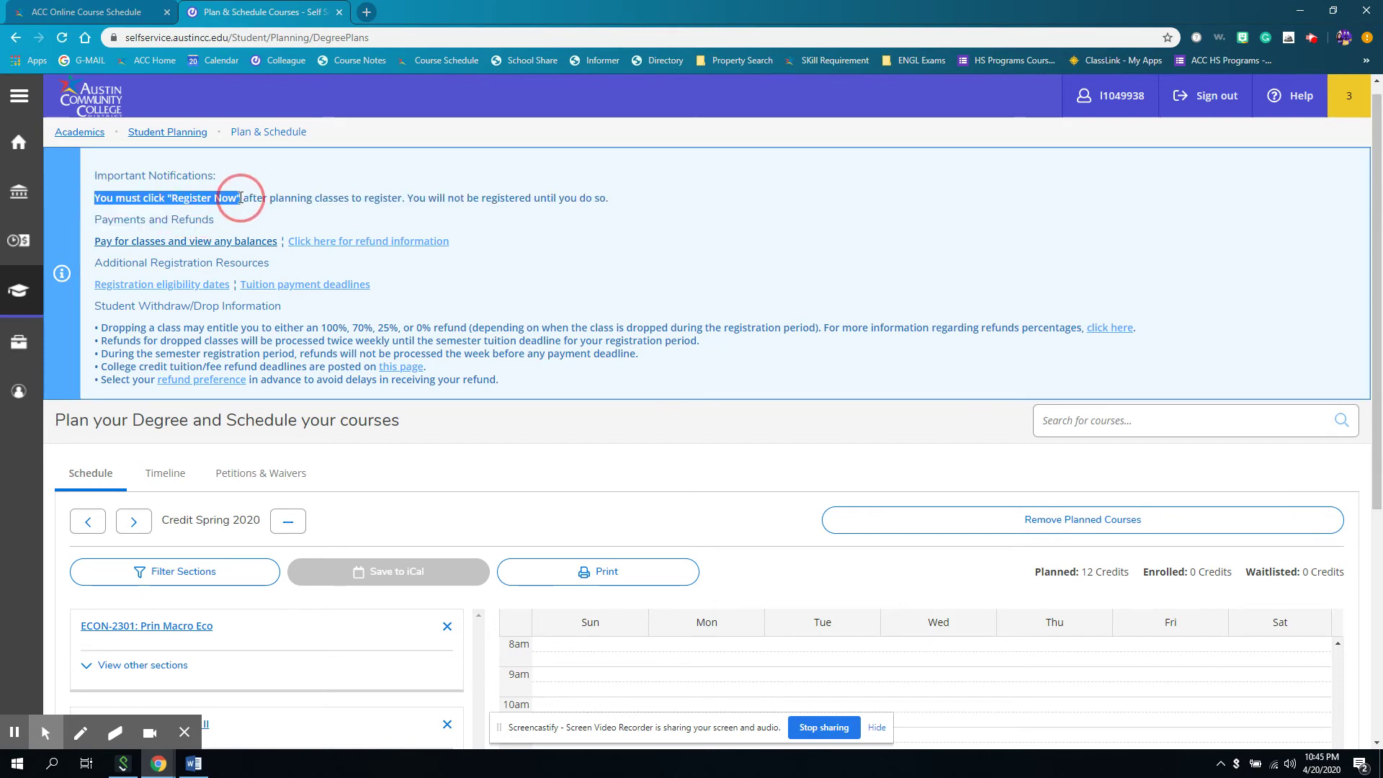
left_click_drag(329, 194, 402, 196)
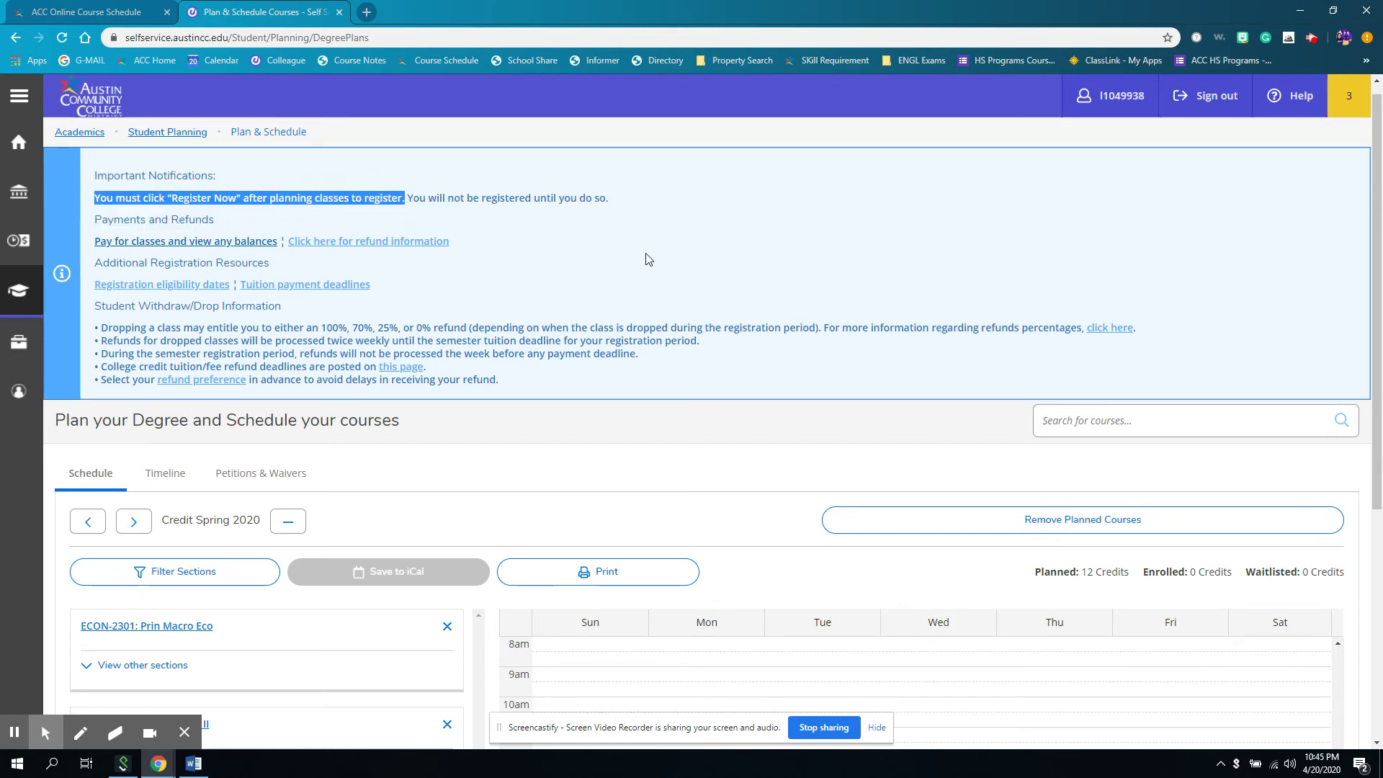
scroll(655, 262, "down", 2)
scroll(893, 460, "down", 1)
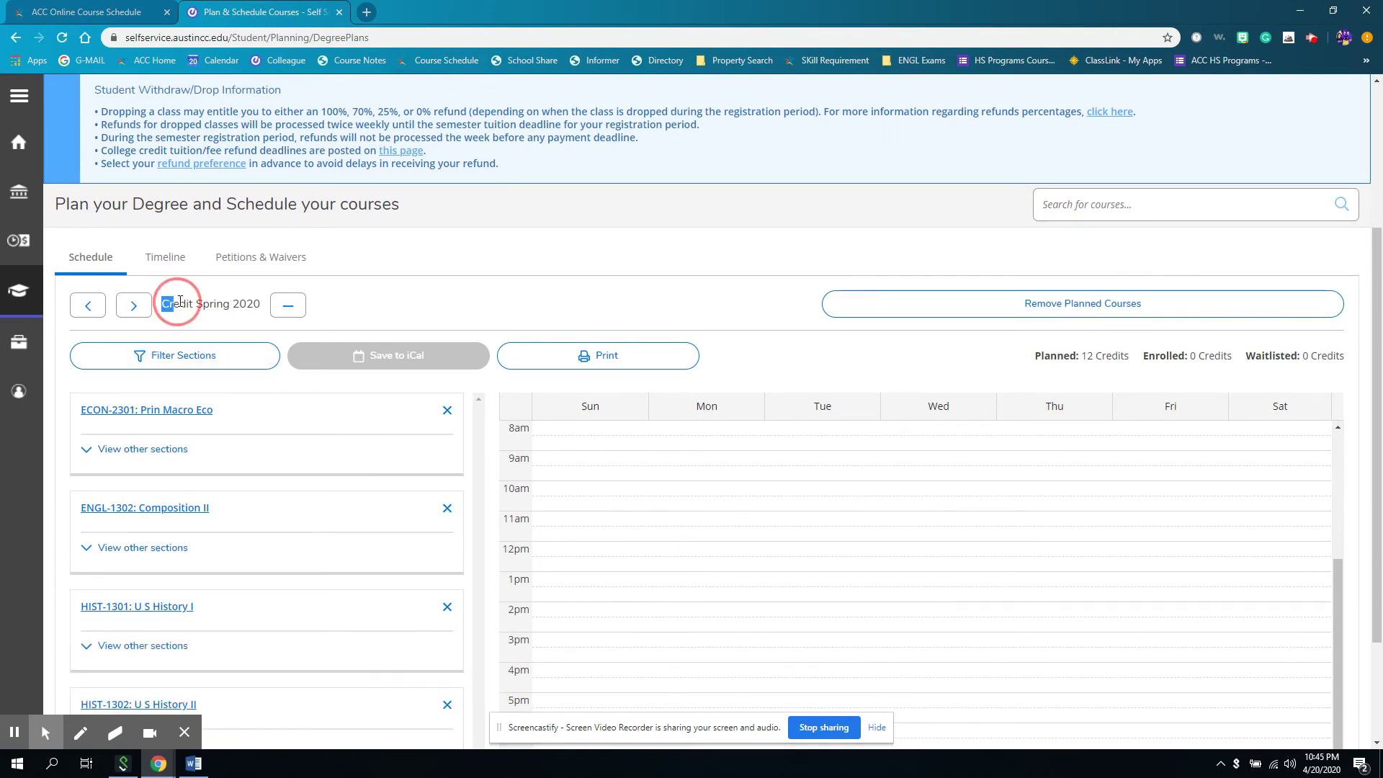
left_click_drag(161, 304, 253, 304)
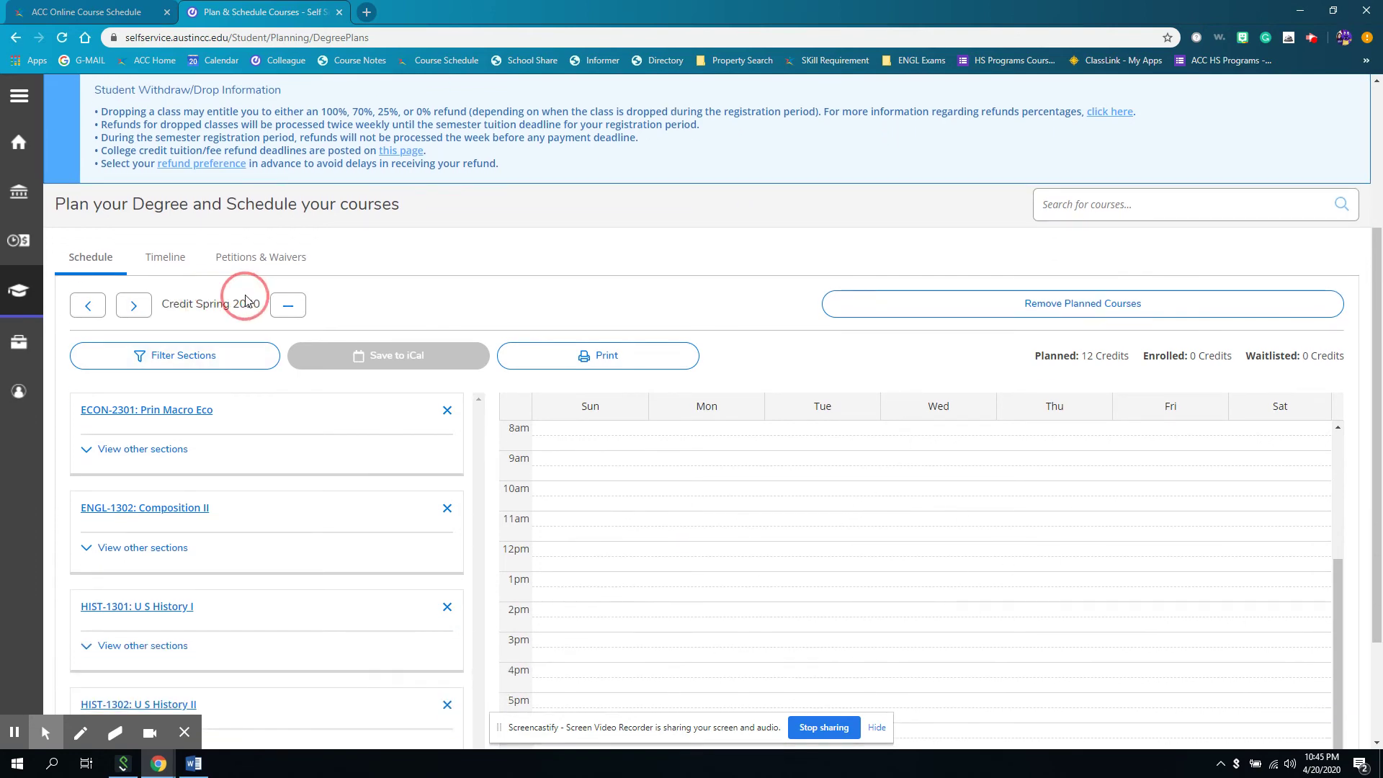
Step: Switch to Credit Summer 2020 and check HIST-1301-003's details on the 9-credit plan
left_click(133, 305)
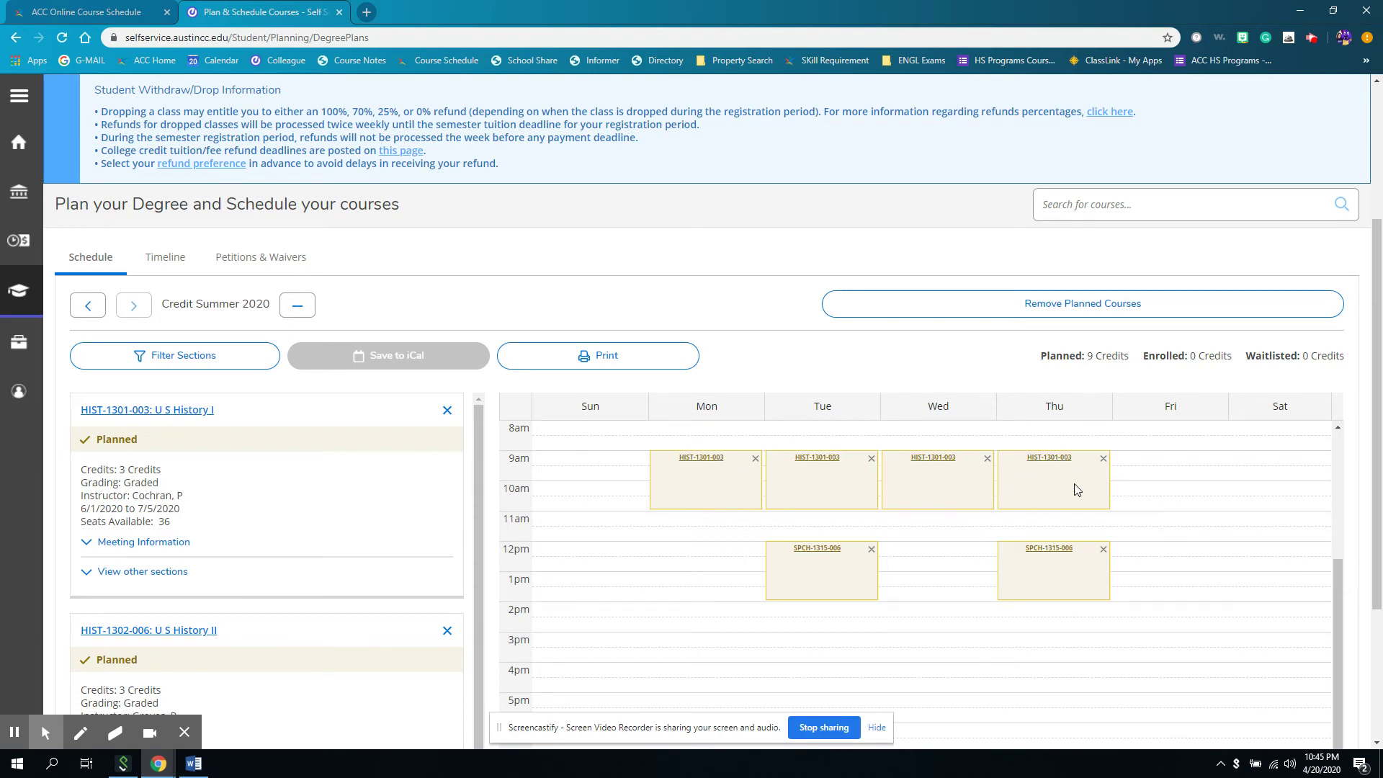
left_click(690, 460)
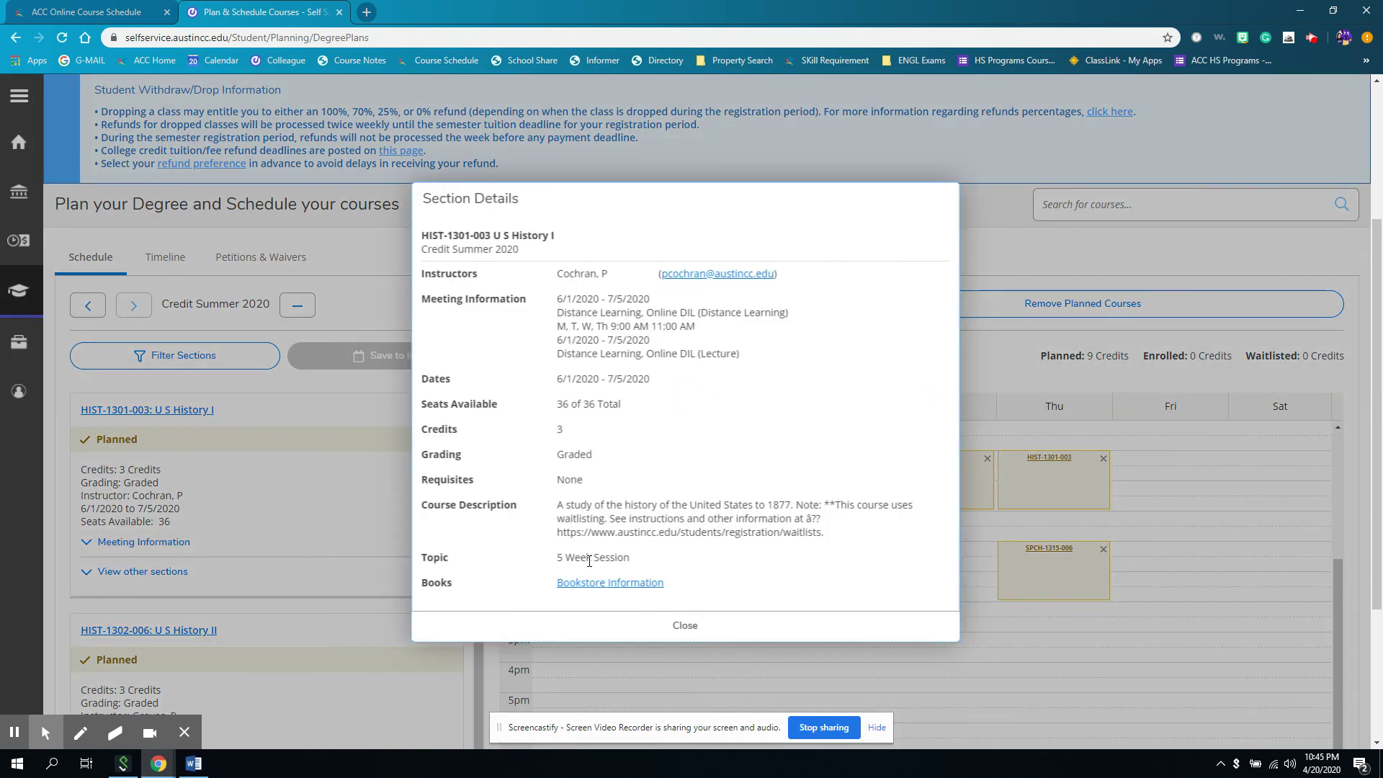
left_click(684, 624)
scroll(326, 551, "down", 5)
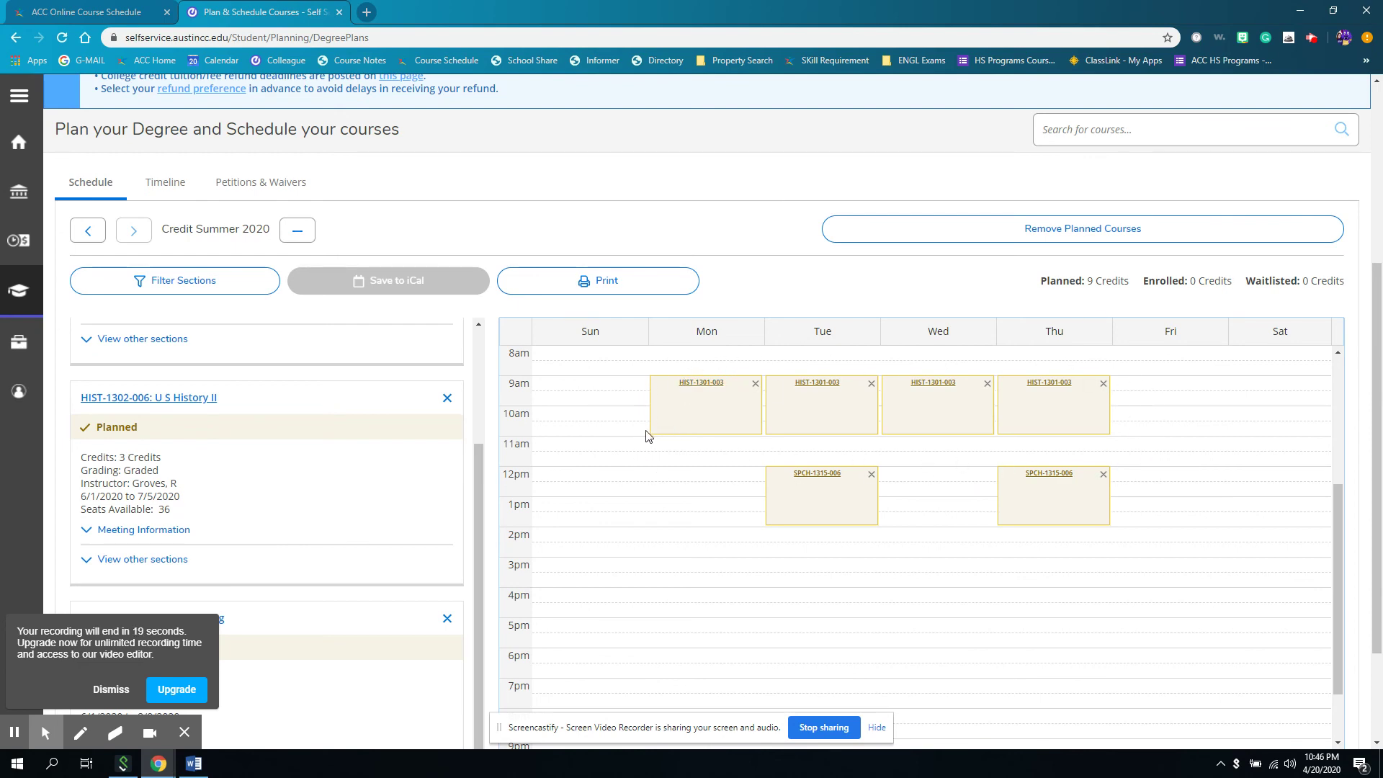
scroll(624, 462, "up", 4)
scroll(552, 447, "up", 1)
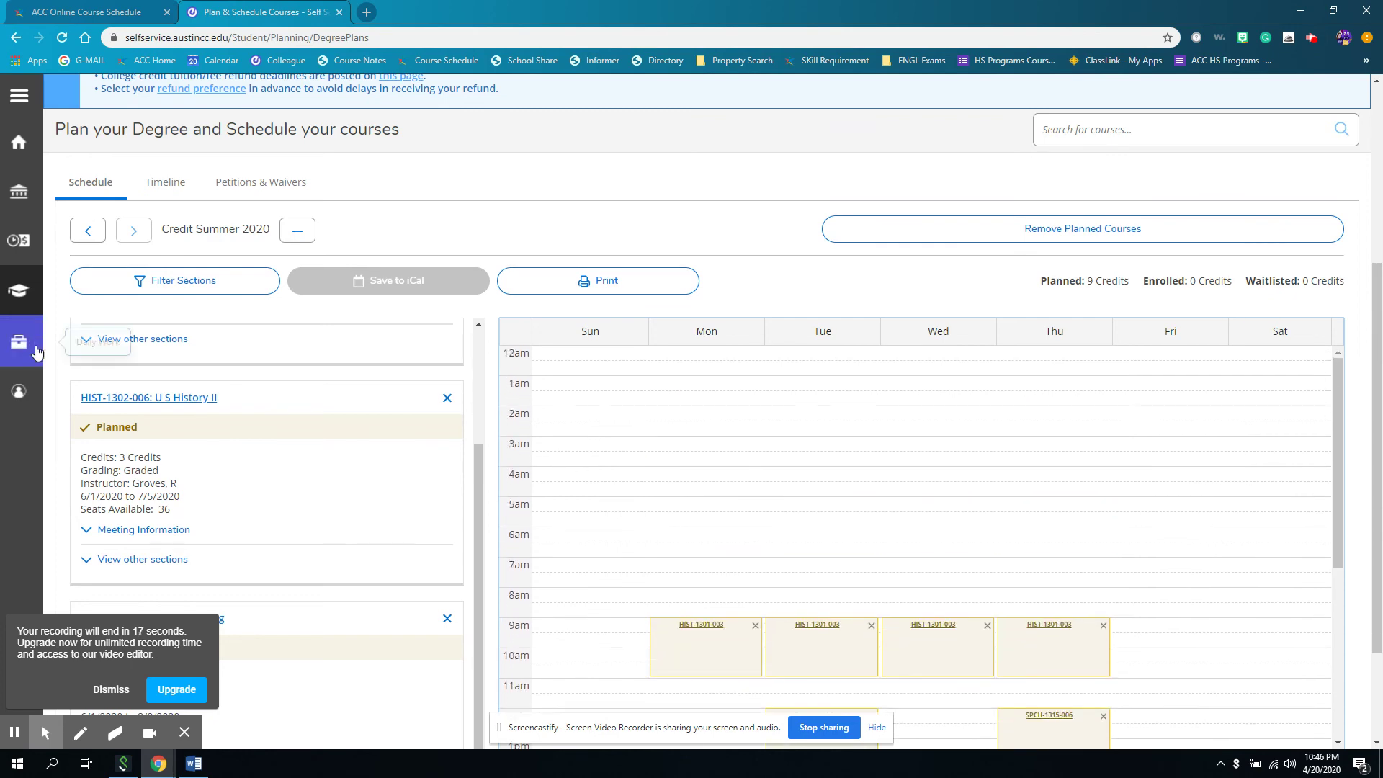
scroll(339, 469, "up", 3)
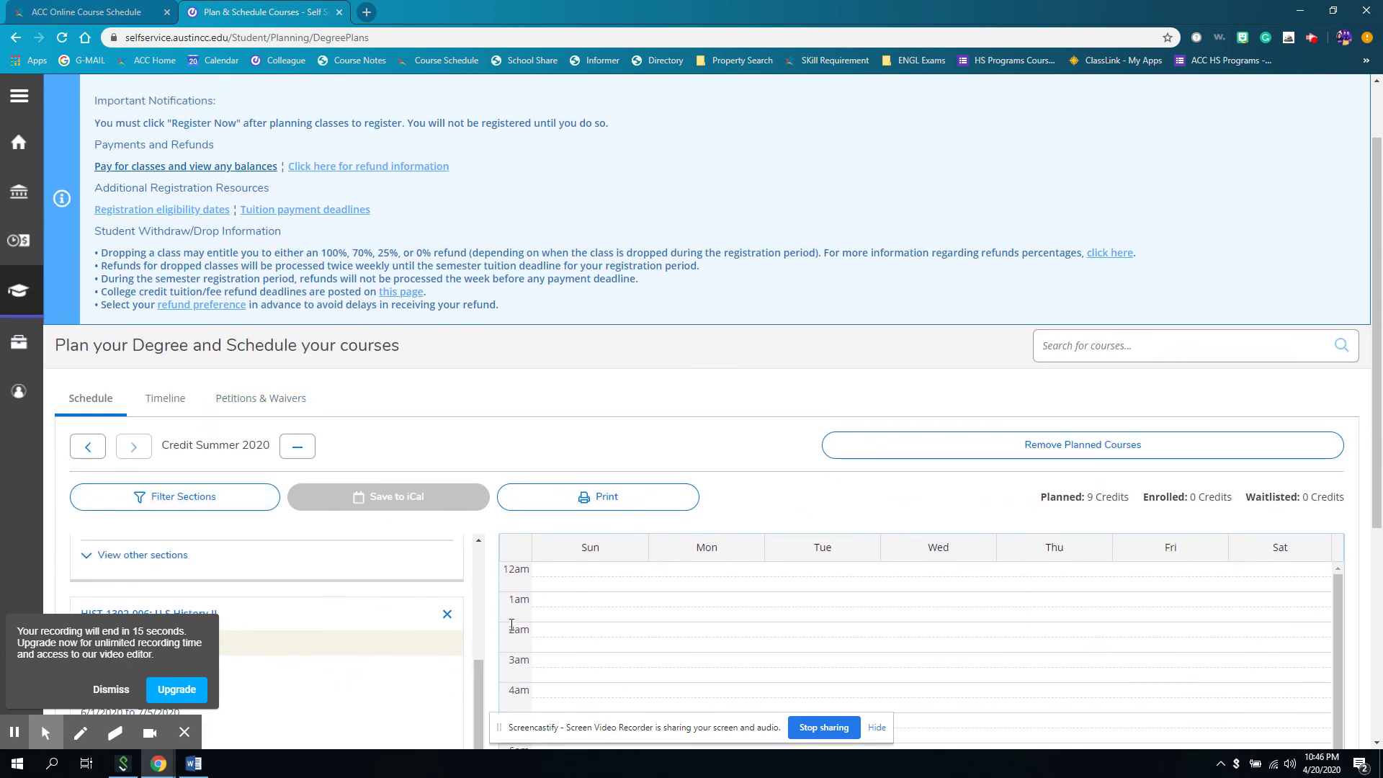